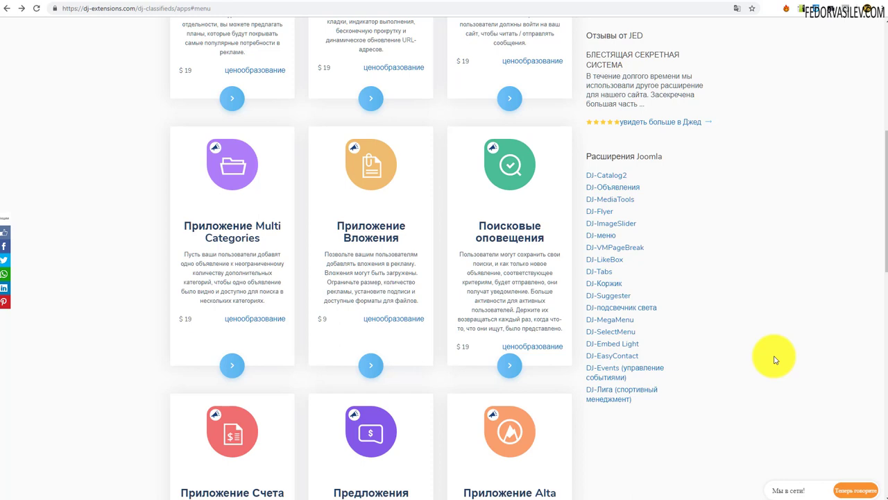
# - Examine the DJ-Classifieds apps page around the search alerts app and the folder of extra plugin archives
pyautogui.scroll(1, 775, 359)
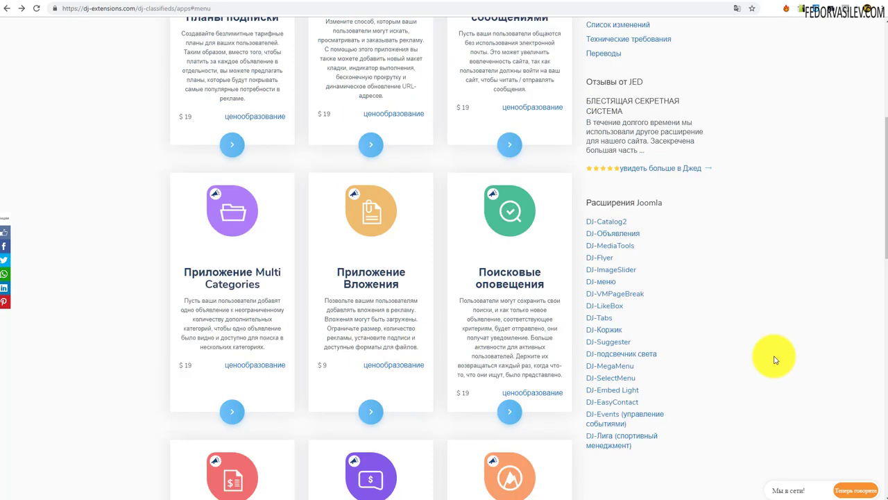
pyautogui.scroll(3, 775, 359)
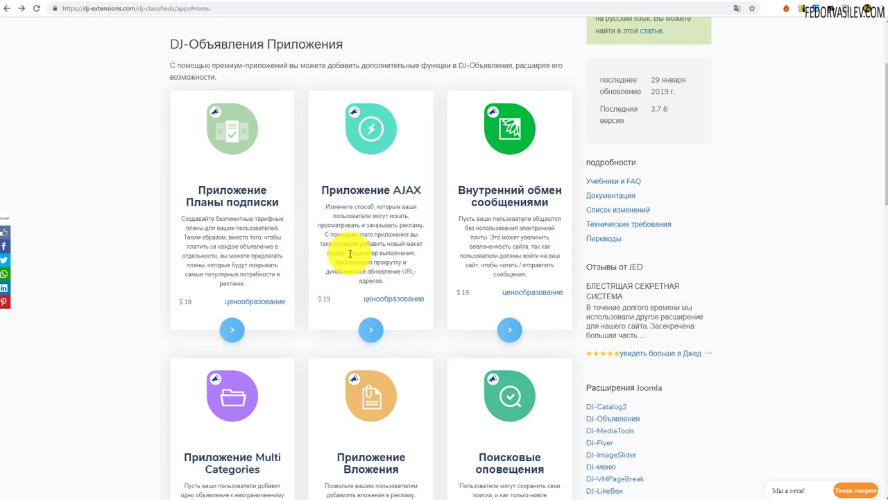
pyautogui.scroll(-3, 349, 252)
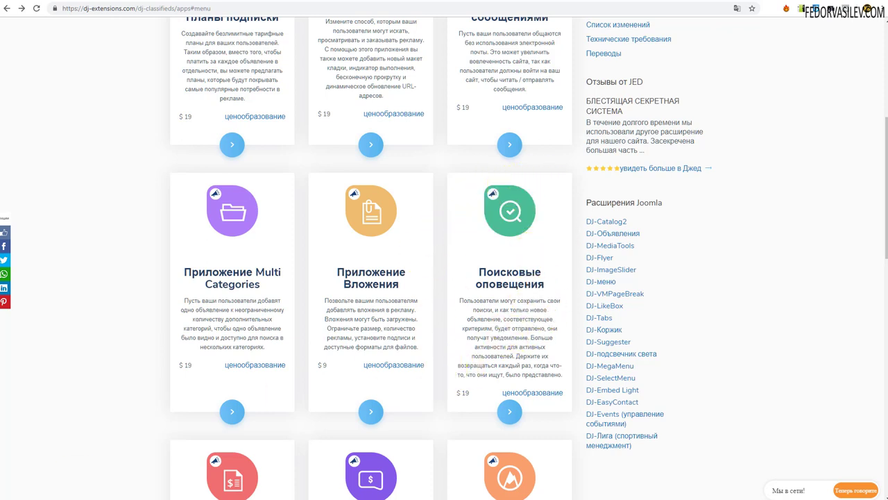
pyautogui.hotkey('alt', 'Tab')
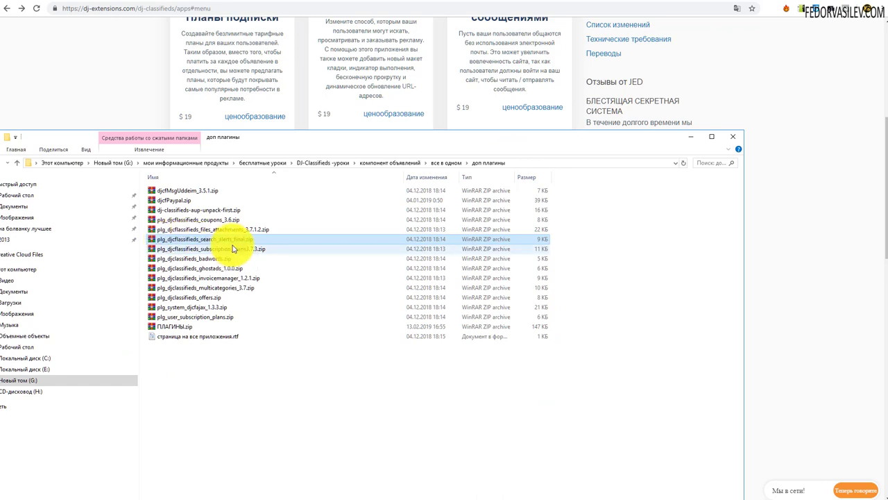
pyautogui.hotkey('alt', 'Tab')
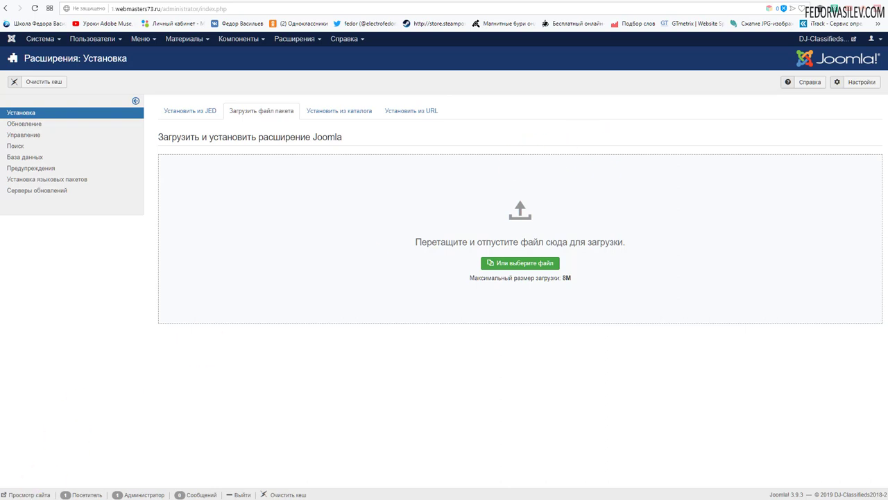
# - Point out the search alerts plugin archive in the «доп плагины» folder and put the folder window away
pyautogui.hotkey('alt', 'Tab')
pyautogui.click(190, 240)
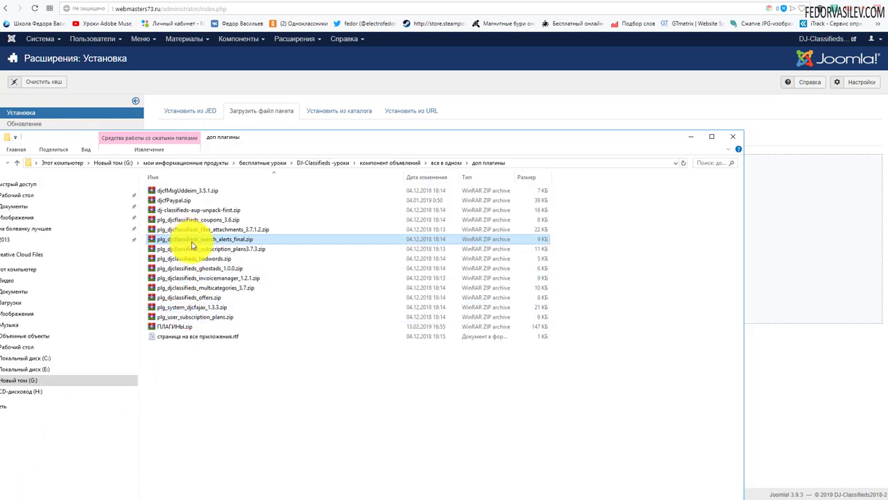
pyautogui.moveTo(193, 244); pyautogui.dragTo(733, 147)
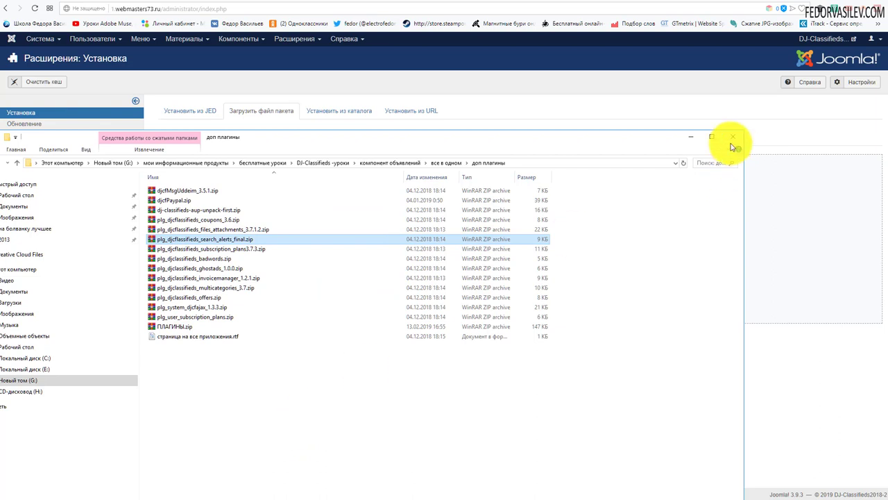
pyautogui.click(733, 138)
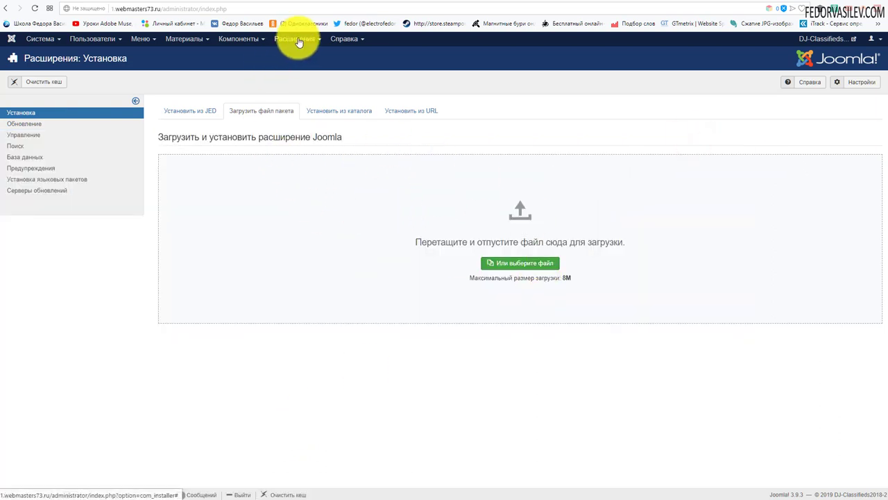
# - Open the DJ-Classifieds - Search Alerts plugin from Joomla's plugin list
pyautogui.click(298, 40)
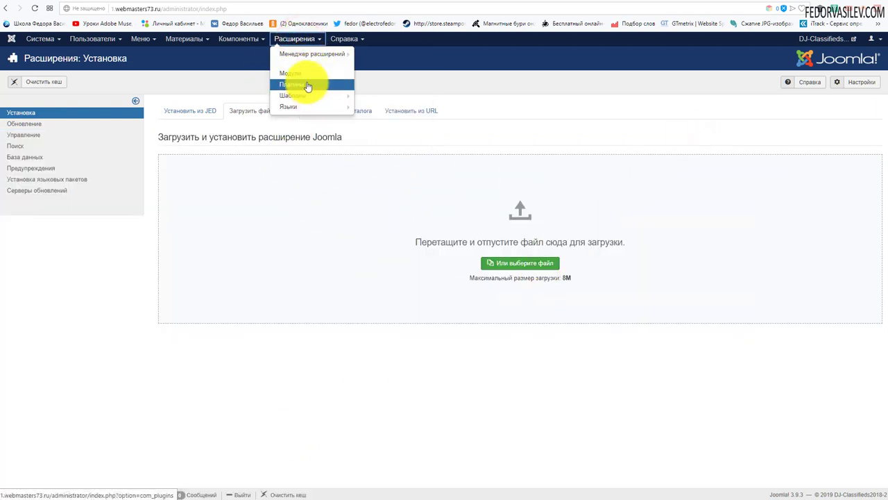
pyautogui.click(308, 86)
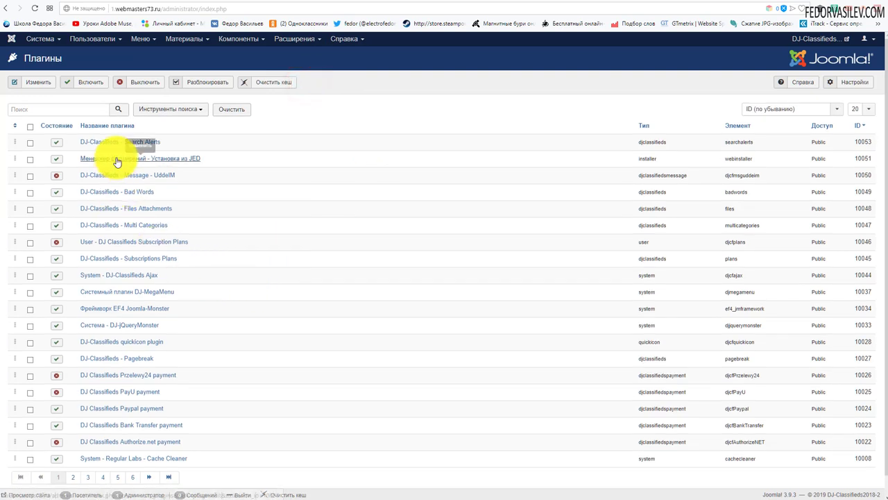
pyautogui.moveTo(171, 142); pyautogui.dragTo(75, 142)
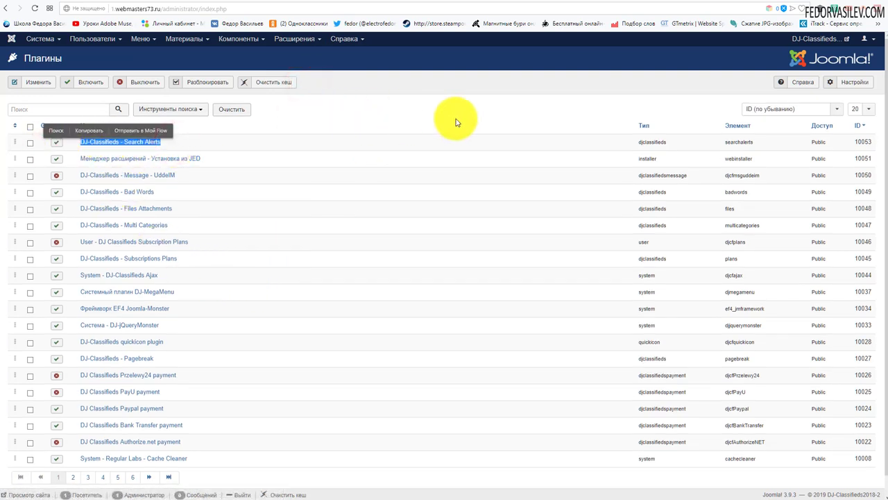
pyautogui.click(501, 119)
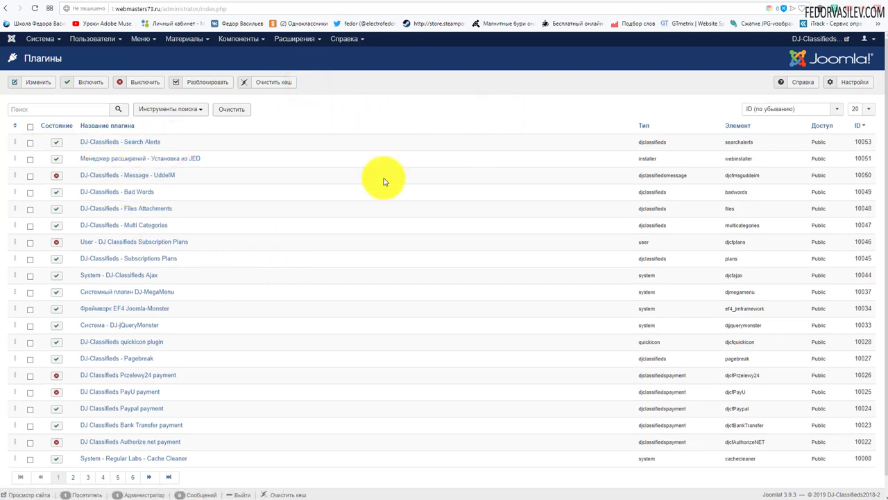
pyautogui.click(123, 142)
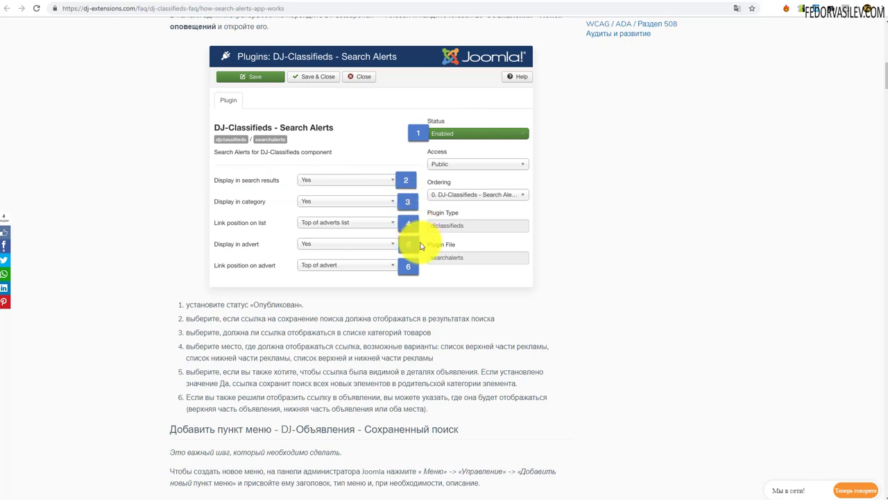
# - Consult the documentation of the Search Alerts options, set the link position on advert to Top of advert, and save the plugin
pyautogui.moveTo(425, 410); pyautogui.dragTo(129, 313)
pyautogui.click(127, 316)
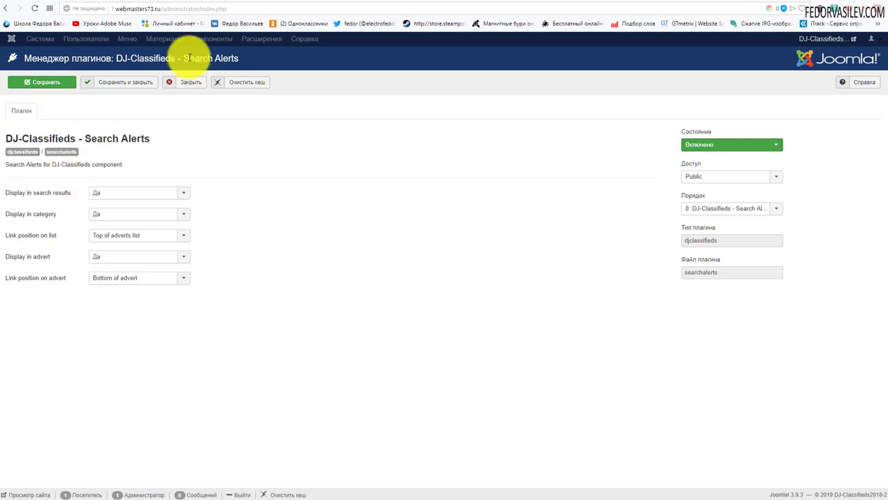
pyautogui.click(105, 279)
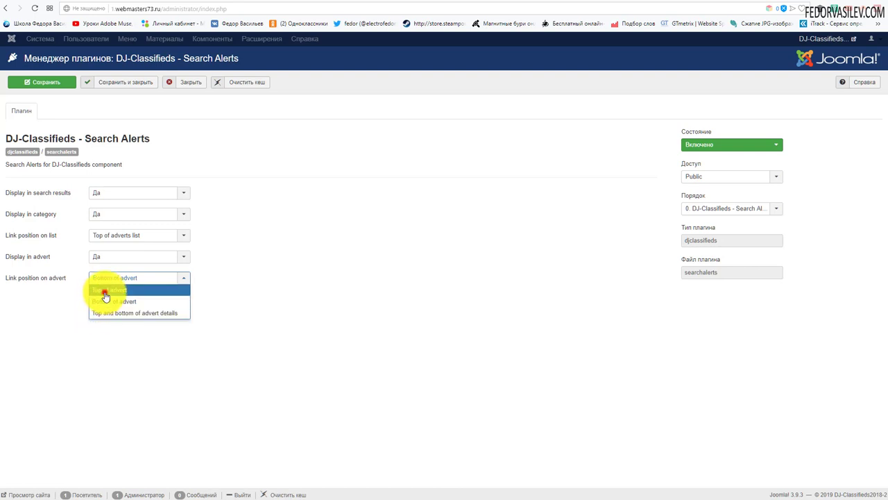
pyautogui.click(105, 296)
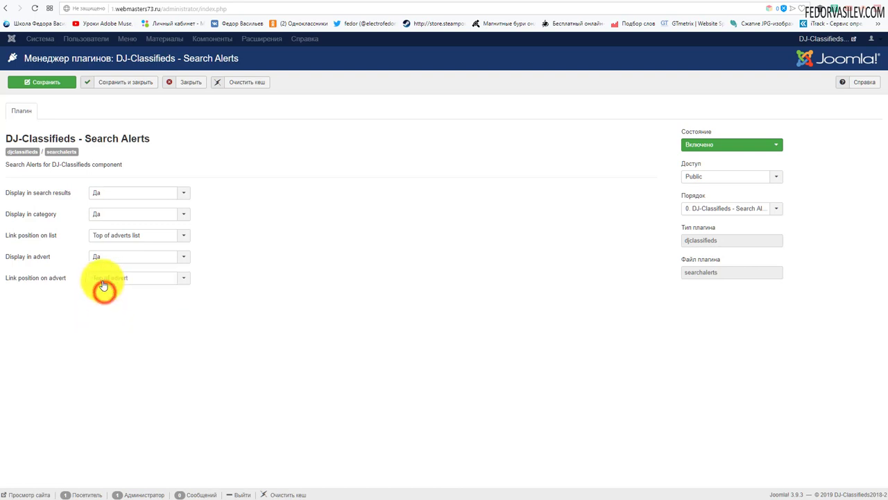
pyautogui.click(40, 85)
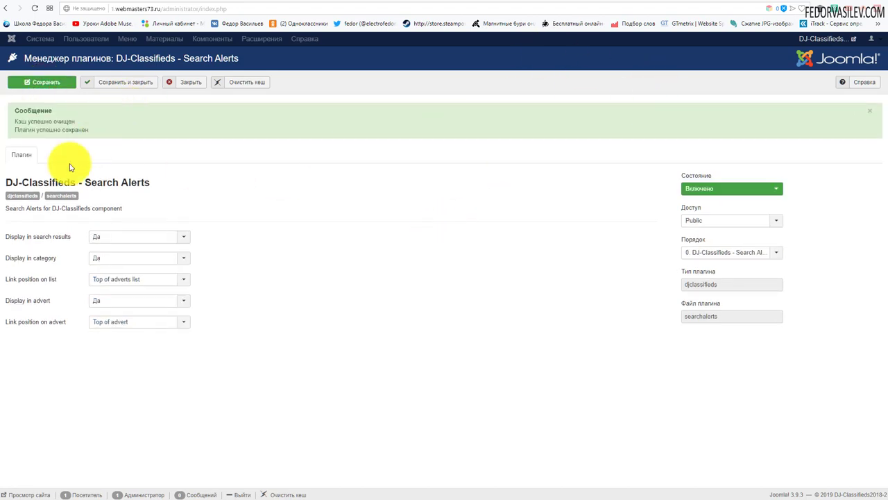
# - Open the «Мопс щенки, Москва» advert on the site and check the save-search link placement and the «Мой аккаунт» submenu
pyautogui.click(546, 1)
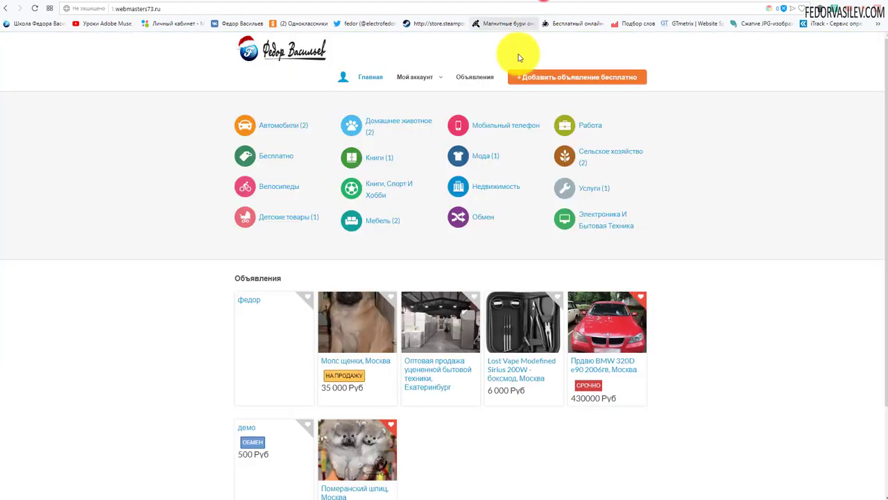
pyautogui.click(354, 306)
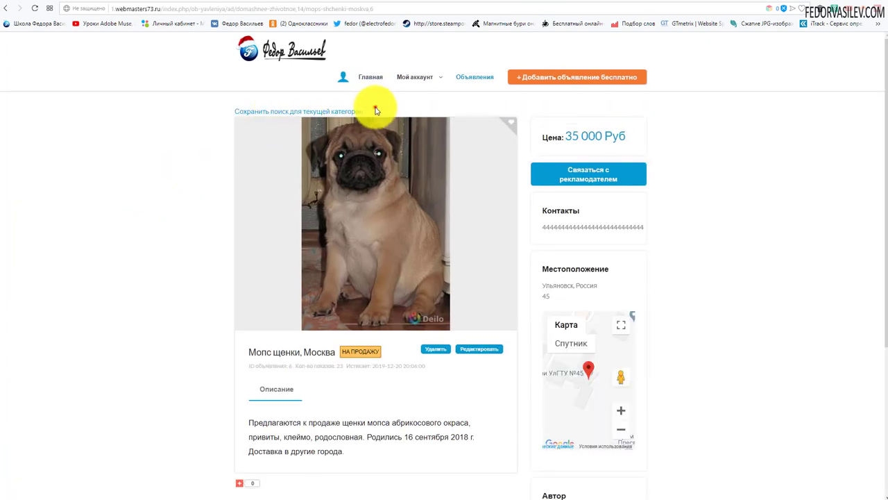
pyautogui.moveTo(374, 109); pyautogui.dragTo(234, 112)
pyautogui.click(168, 169)
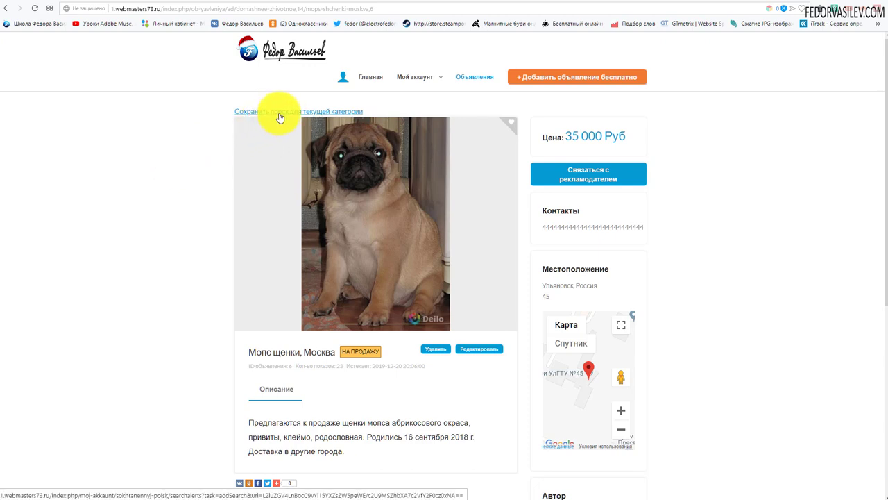
pyautogui.scroll(-5, 317, 198)
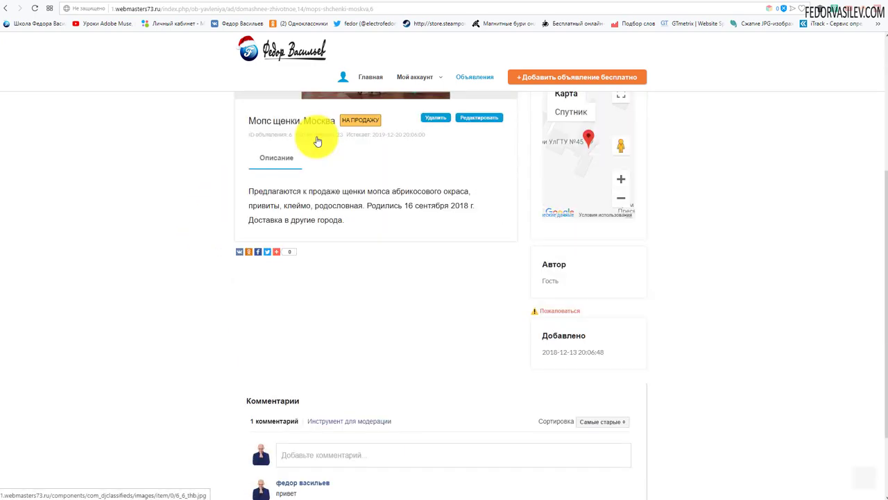
pyautogui.scroll(5, 312, 134)
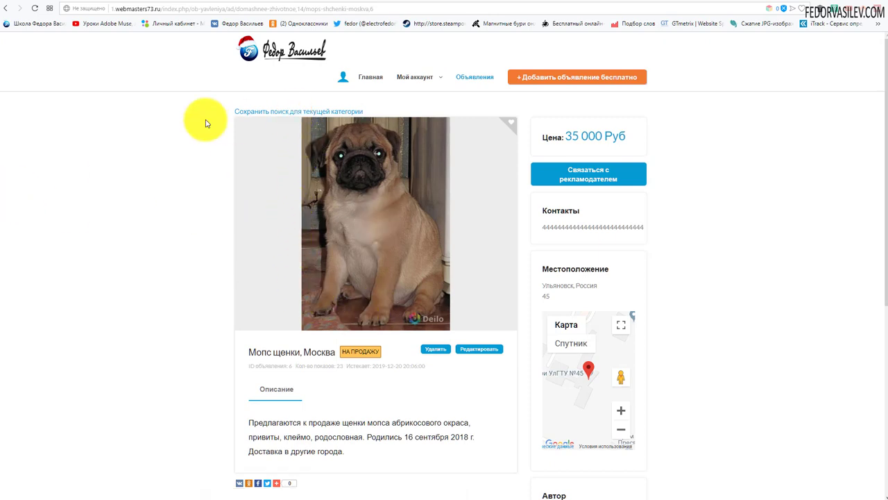
pyautogui.scroll(-5, 363, 158)
pyautogui.scroll(5, 366, 151)
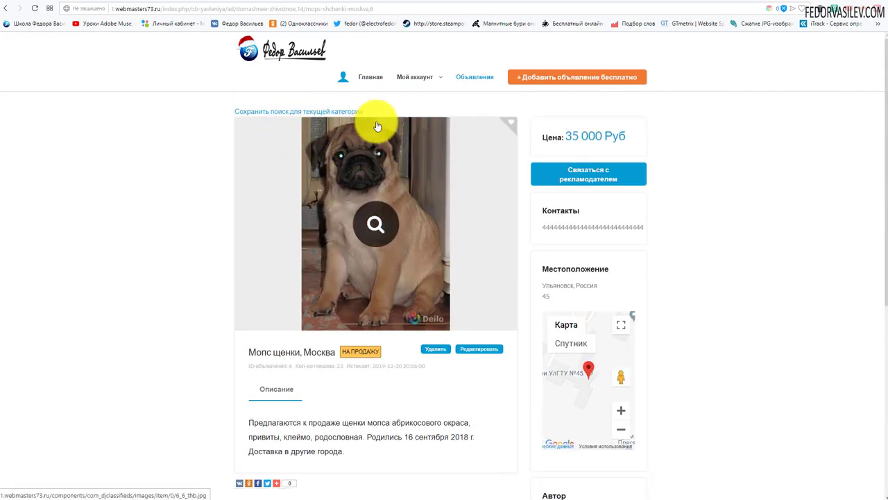
pyautogui.moveTo(422, 81)
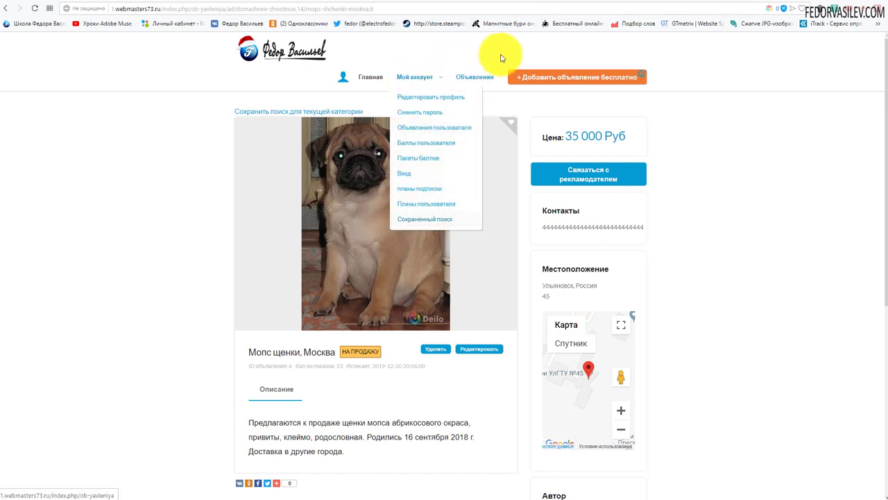
# - Review the Search Alerts plugin's link position choices for the list and the advert, and close the plugin without changes
pyautogui.click(495, 4)
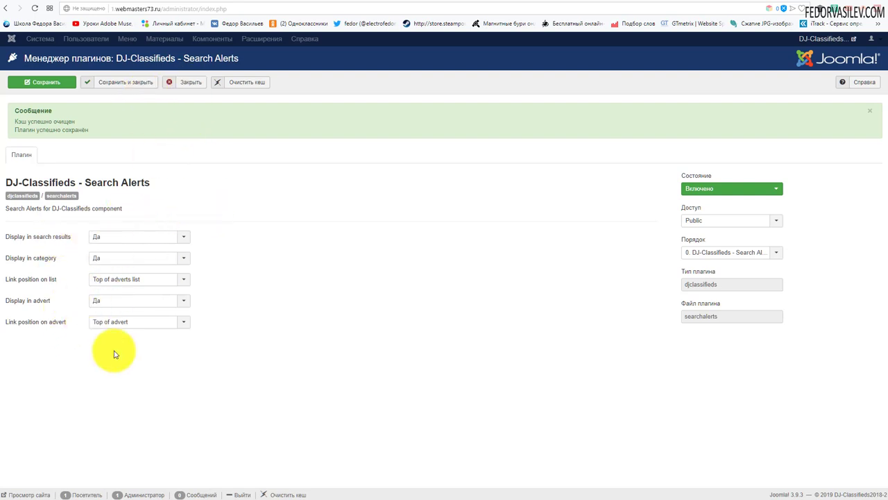
pyautogui.click(129, 280)
pyautogui.click(277, 282)
pyautogui.click(151, 321)
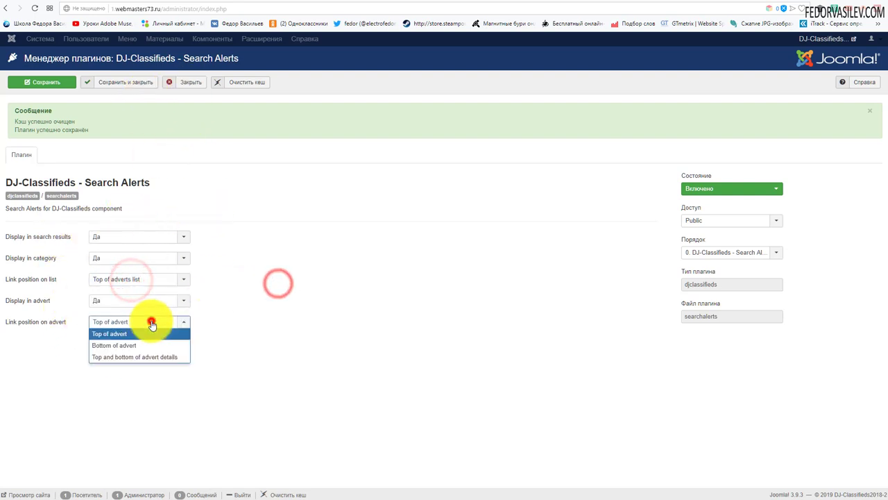
pyautogui.click(281, 327)
pyautogui.click(195, 81)
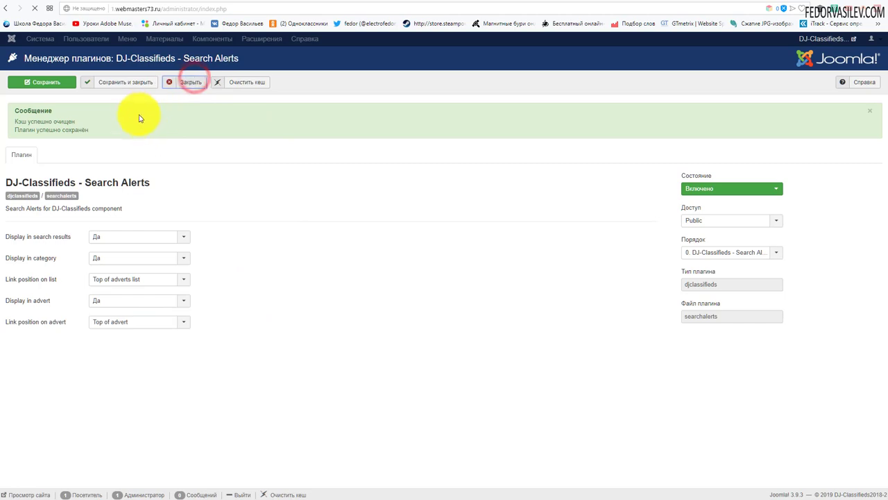
# - Open the «Сохраненный поиск» item of the Main Menu for editing
pyautogui.click(141, 39)
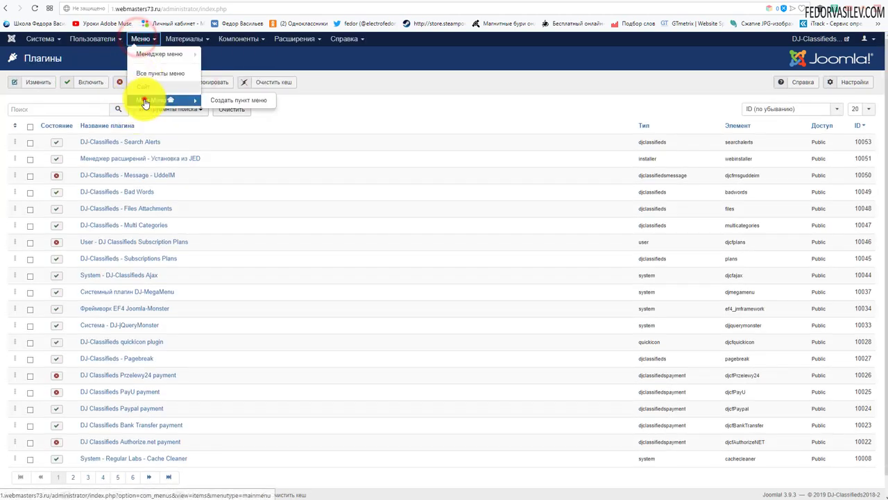
pyautogui.click(145, 103)
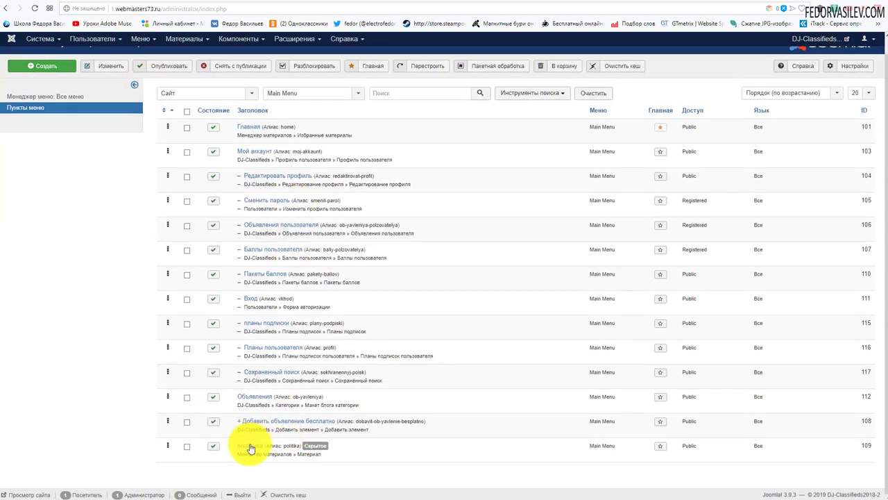
pyautogui.click(271, 372)
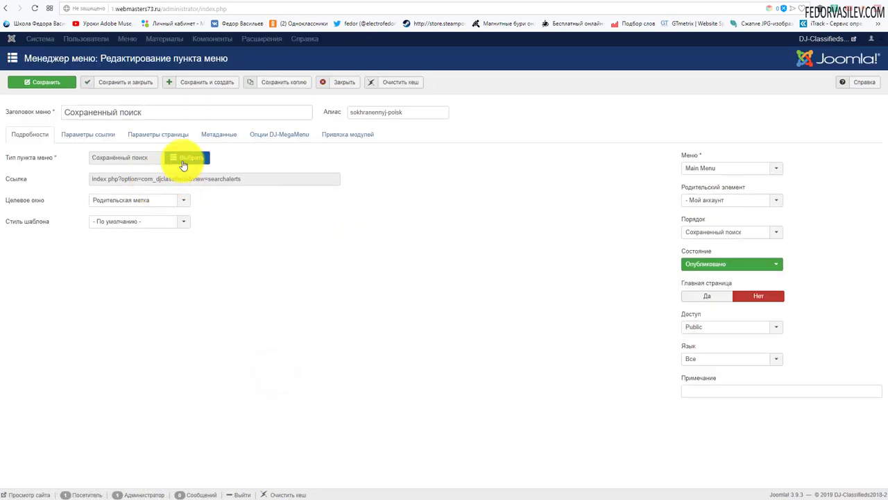
# - Examine the «Сохранённый поиск» menu item type under DJ-Classifieds and the item's parent setting, leaving both as they are
pyautogui.click(184, 164)
pyautogui.click(101, 92)
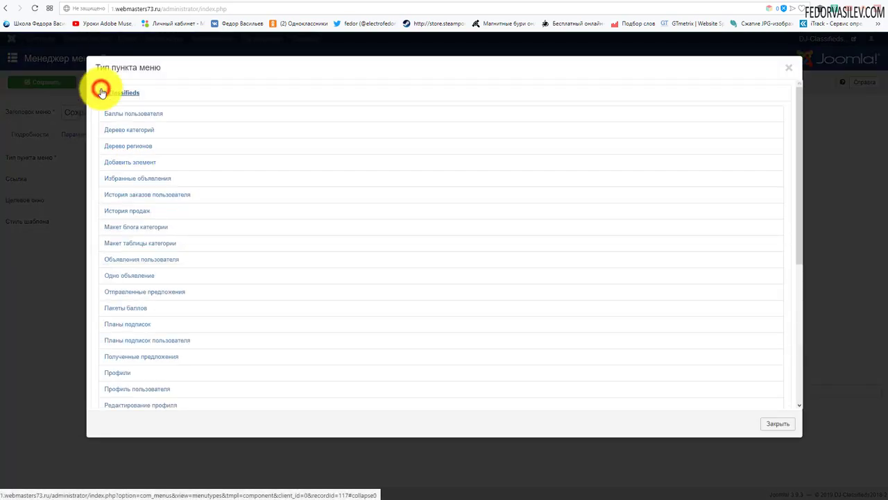
pyautogui.scroll(-3, 204, 190)
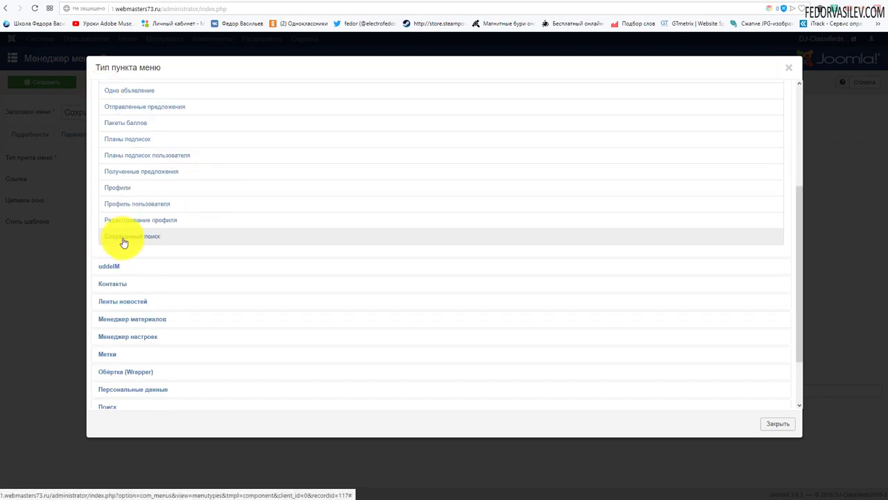
pyautogui.click(779, 424)
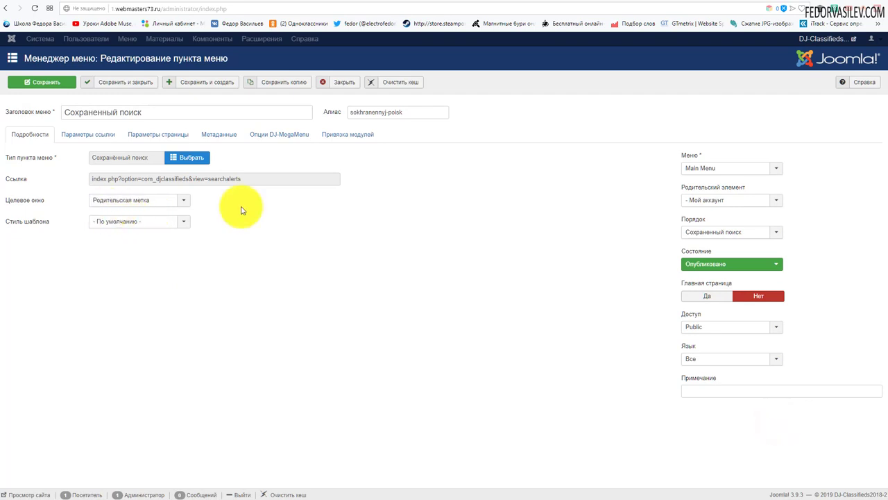
pyautogui.click(724, 202)
pyautogui.click(636, 192)
# - Check the «Сохраненный поиск» entry in the site's «Мой аккаунт» submenu against the menu item's settings in the administration
pyautogui.click(542, 6)
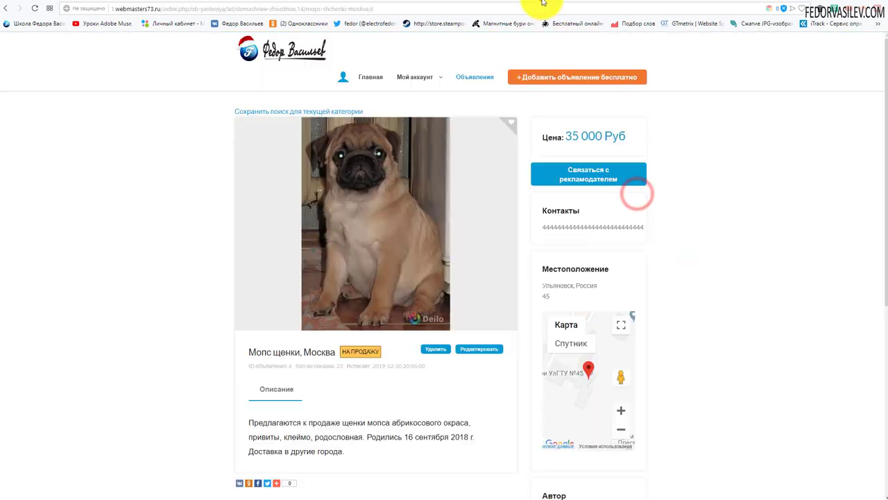
pyautogui.moveTo(393, 86)
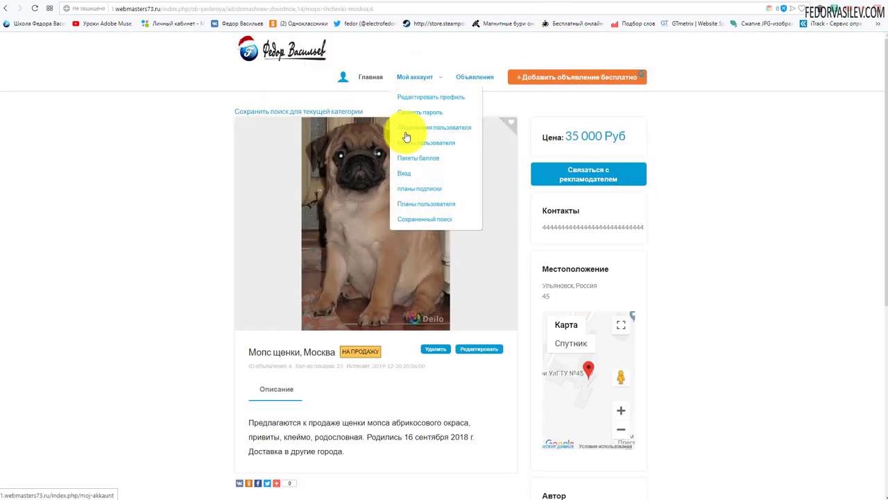
pyautogui.click(507, 2)
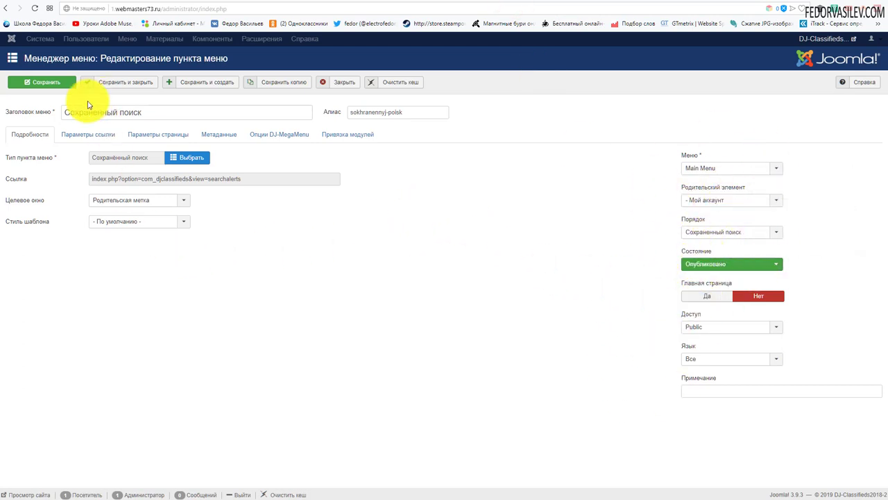
# - Save the search for the current category from the «Мопс щенки, Москва» advert on the site
pyautogui.click(546, 2)
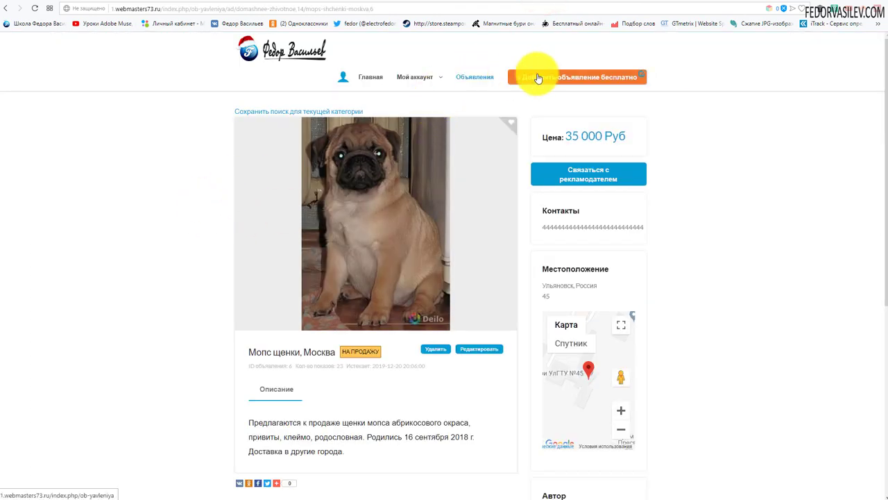
pyautogui.moveTo(412, 84)
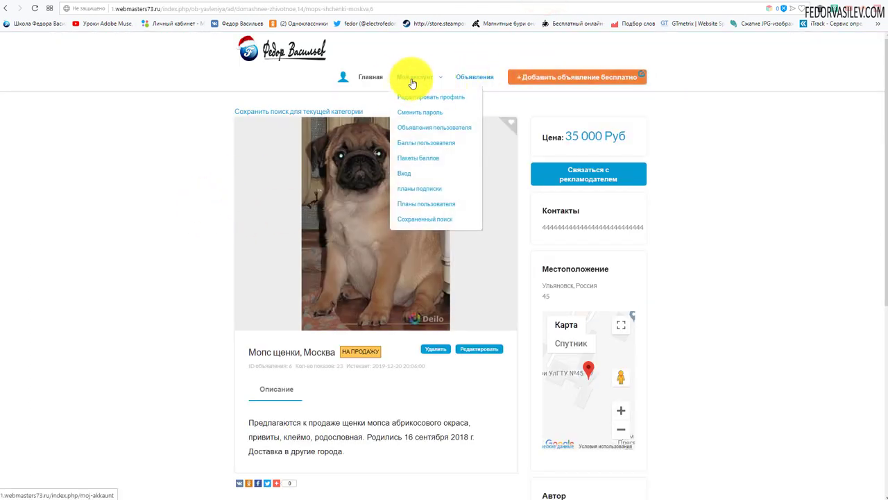
pyautogui.click(330, 113)
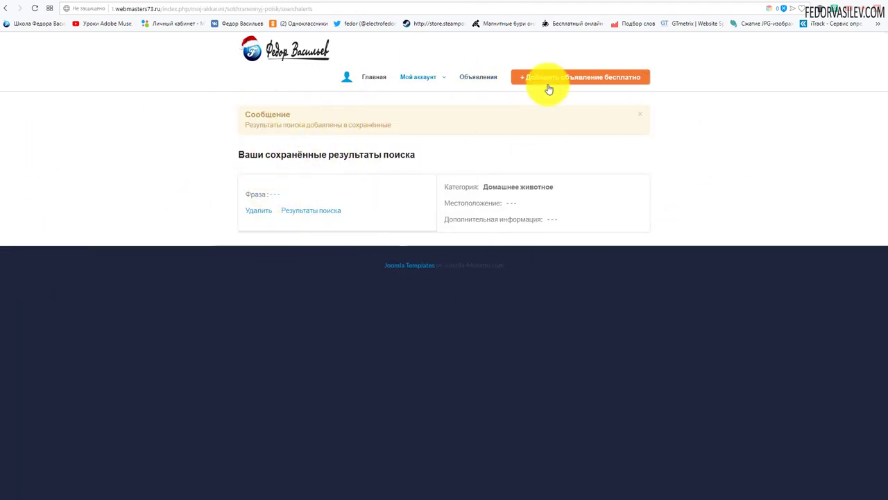
# - Examine the saved search entry's message, phrase, category, location and additional information fields
pyautogui.moveTo(337, 123); pyautogui.dragTo(99, 247)
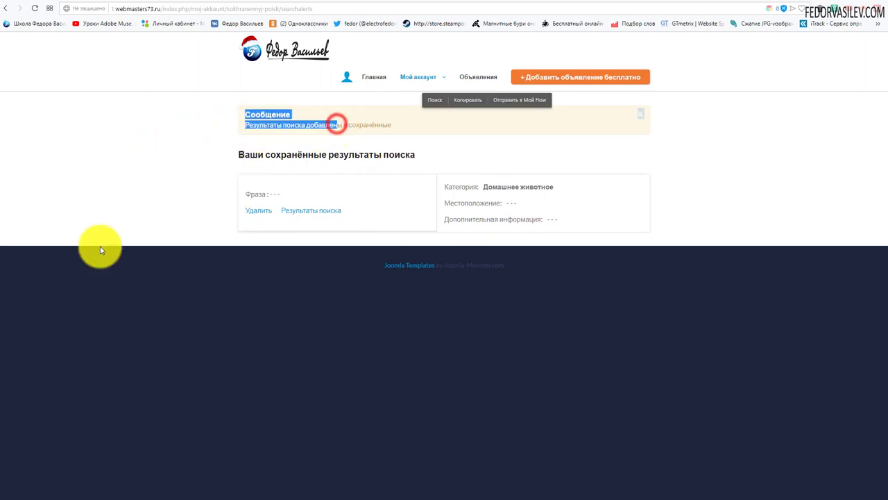
pyautogui.click(162, 172)
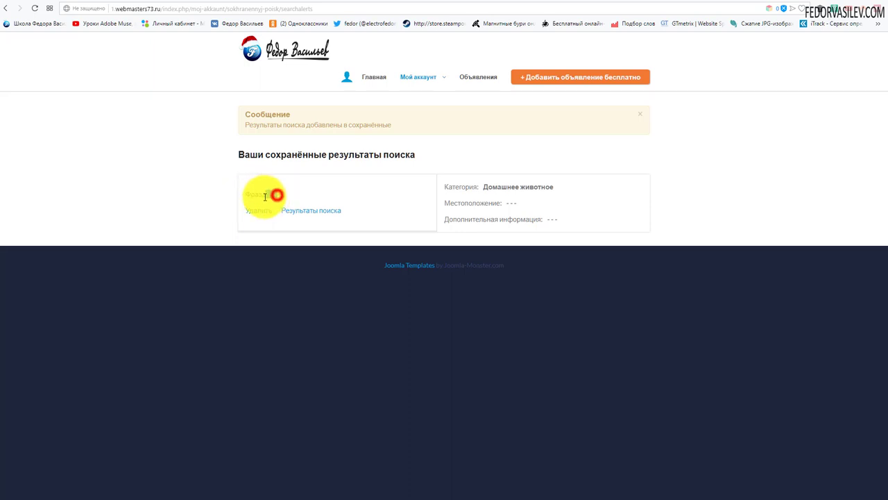
pyautogui.moveTo(265, 197); pyautogui.dragTo(247, 197)
pyautogui.click(238, 242)
pyautogui.moveTo(481, 199); pyautogui.dragTo(535, 220)
pyautogui.click(452, 224)
pyautogui.click(637, 220)
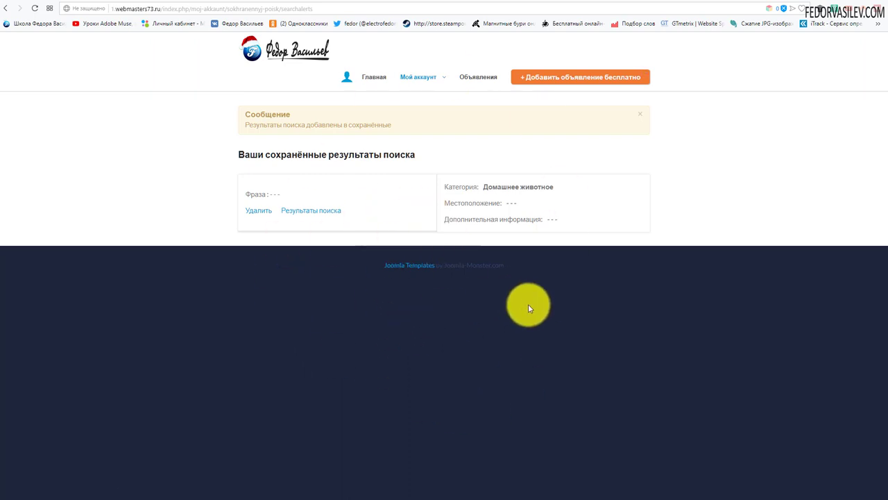
pyautogui.doubleClick(485, 201)
pyautogui.click(578, 232)
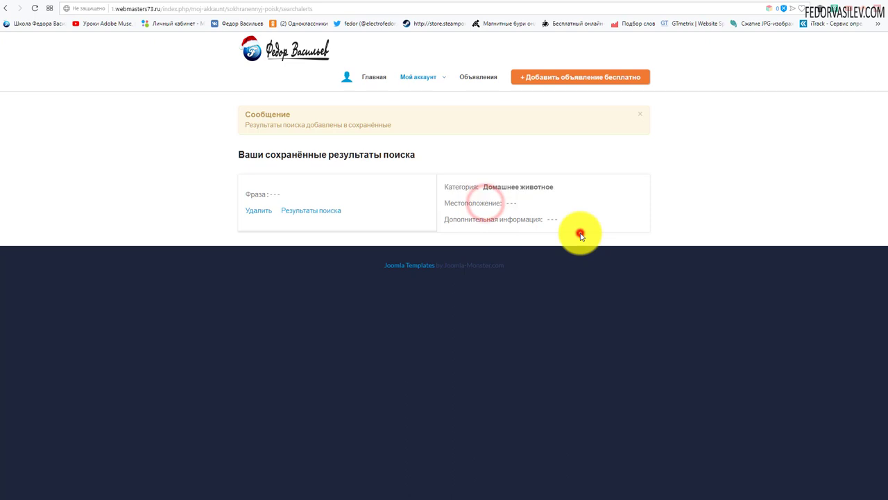
pyautogui.doubleClick(507, 218)
pyautogui.click(550, 256)
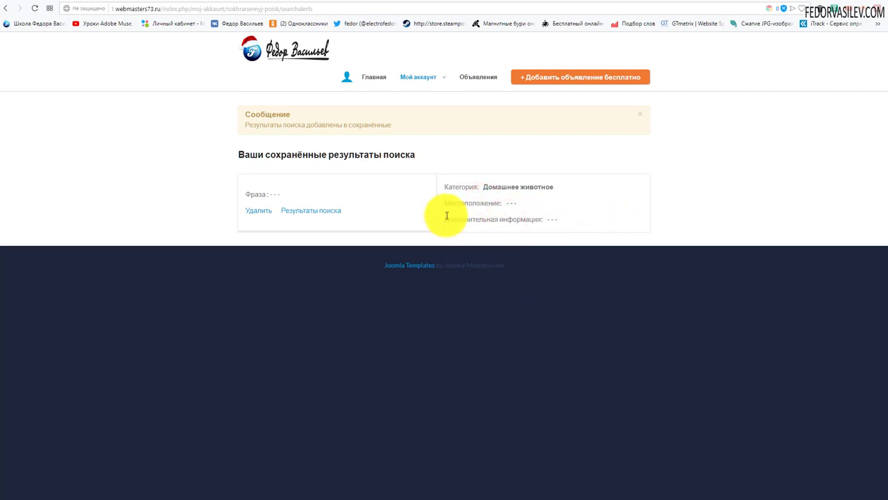
pyautogui.moveTo(481, 203); pyautogui.dragTo(555, 214)
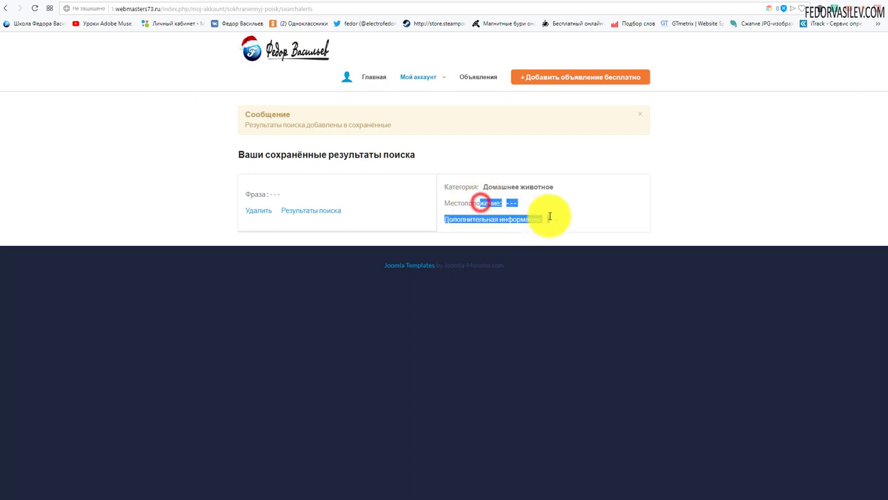
pyautogui.click(602, 212)
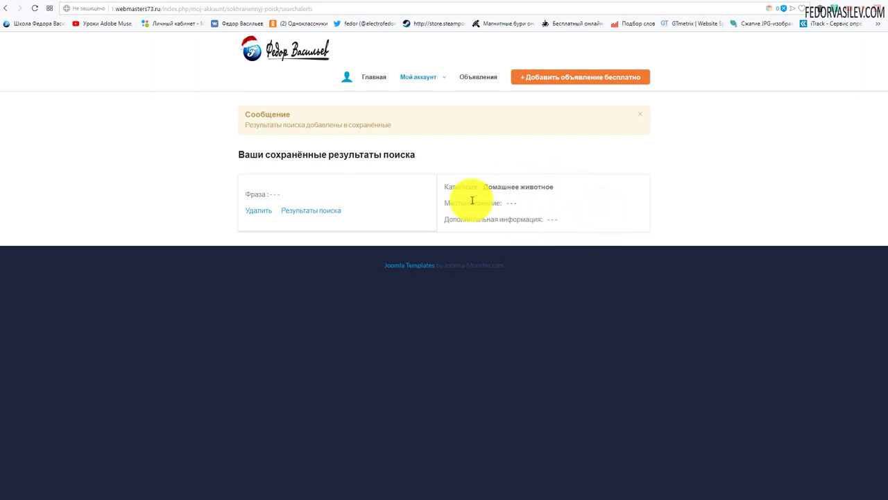
pyautogui.moveTo(492, 185); pyautogui.dragTo(559, 186)
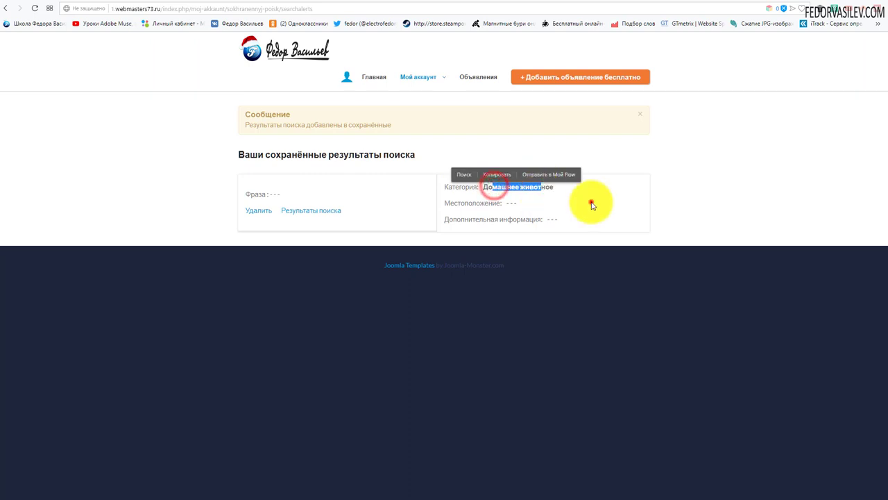
pyautogui.click(589, 201)
pyautogui.moveTo(476, 200); pyautogui.dragTo(463, 262)
pyautogui.click(558, 236)
pyautogui.click(395, 209)
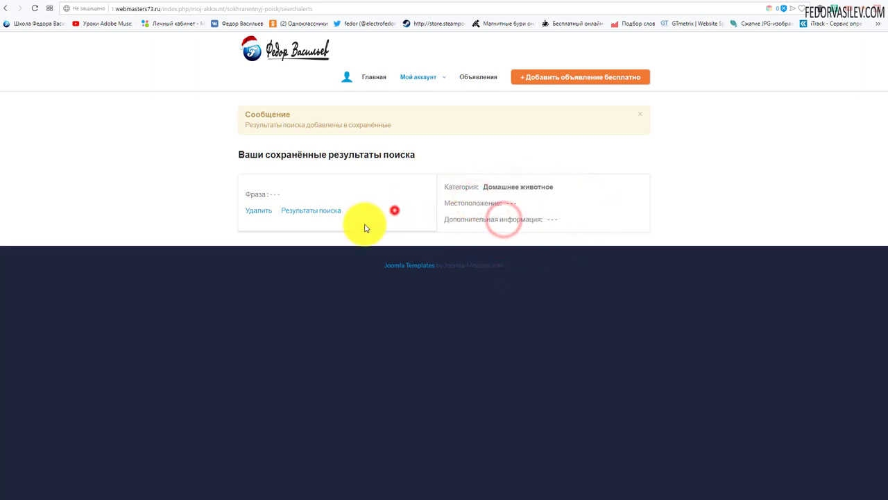
# - Open the results of the saved «Домашнее животное» search and look over the adverts found
pyautogui.click(320, 210)
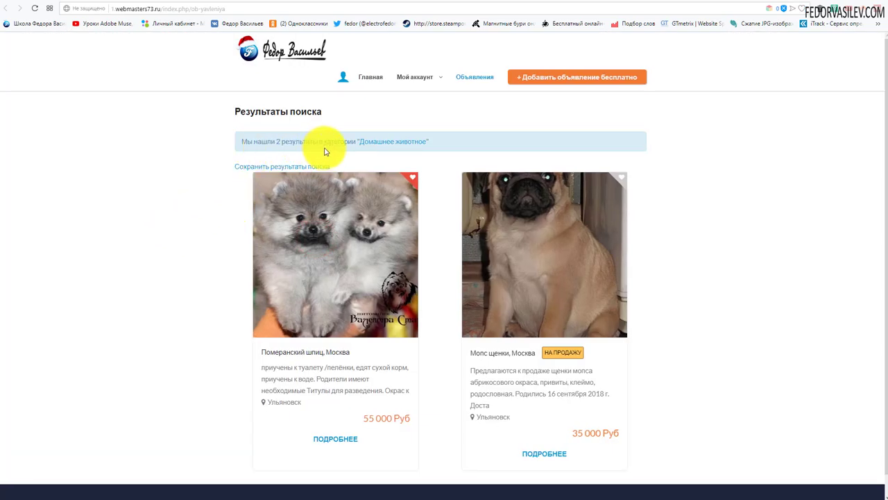
pyautogui.scroll(-1, 354, 205)
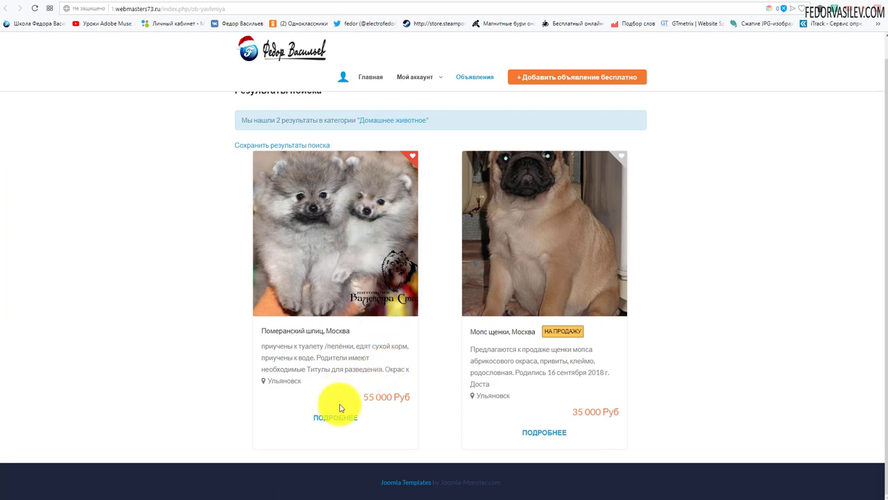
pyautogui.scroll(1, 336, 399)
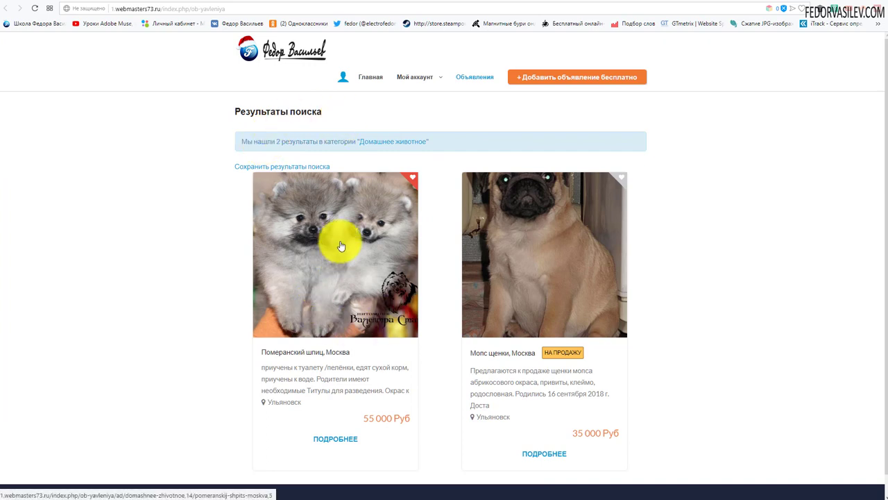
pyautogui.scroll(-1, 338, 247)
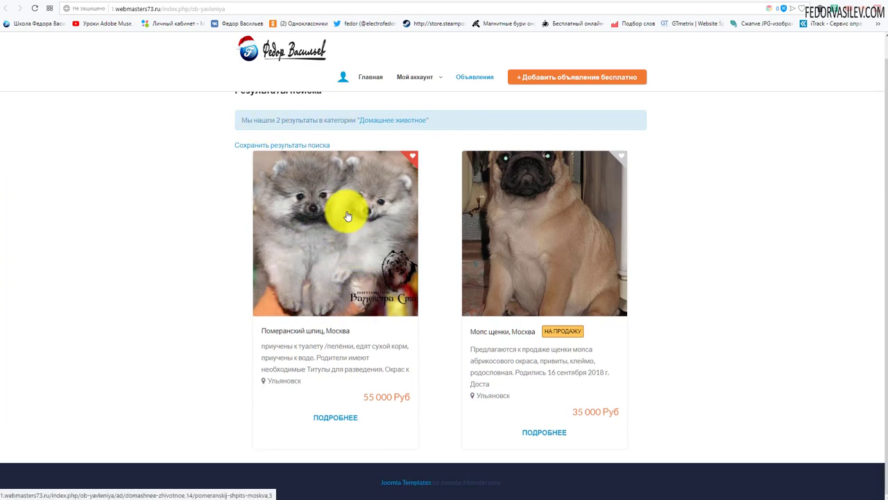
pyautogui.scroll(1, 509, 204)
pyautogui.scroll(-1, 363, 154)
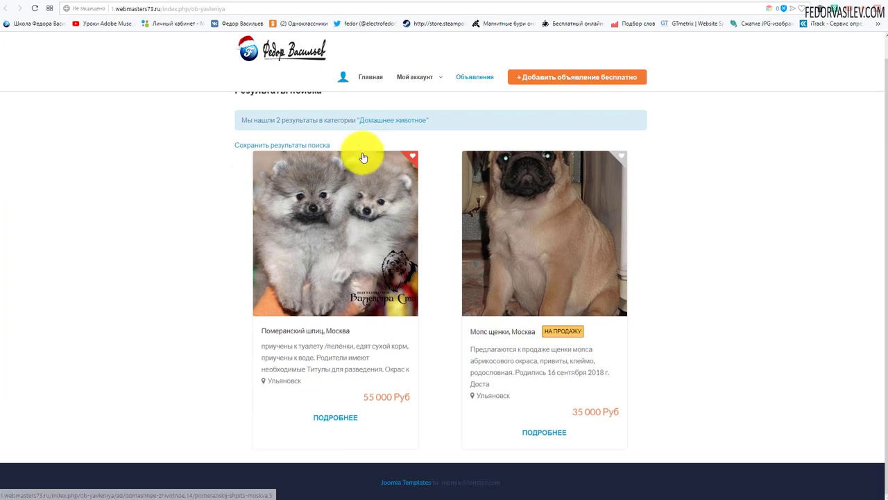
pyautogui.scroll(1, 434, 284)
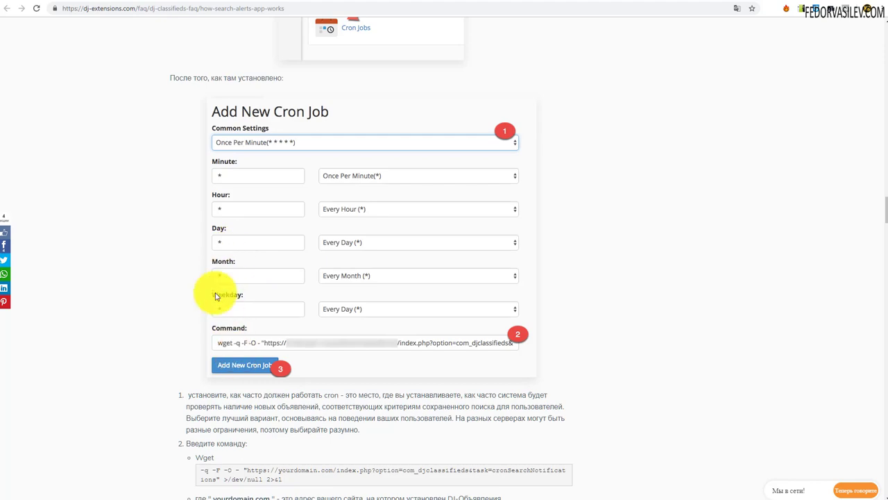
# - Examine the Search Alerts guide's instructions for adding a cPanel cron job, including its schedule, Wget command and domain placeholder
pyautogui.scroll(3, 404, 156)
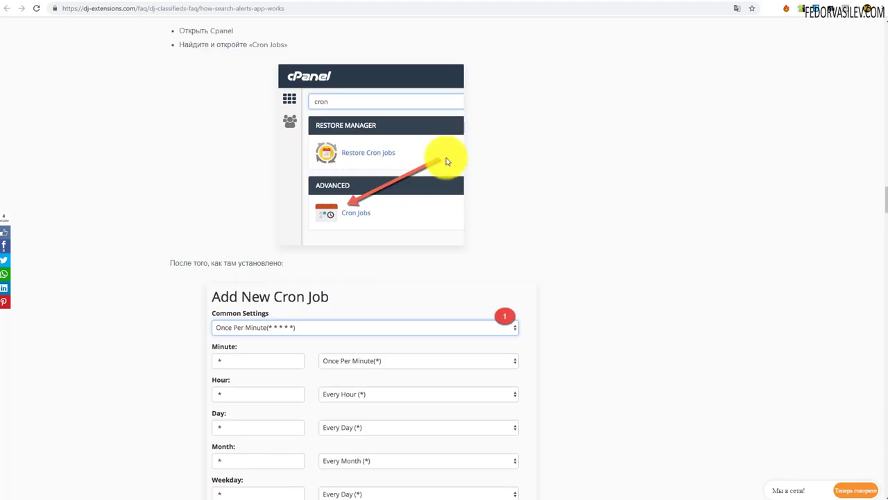
pyautogui.scroll(-4, 437, 159)
pyautogui.scroll(1, 427, 156)
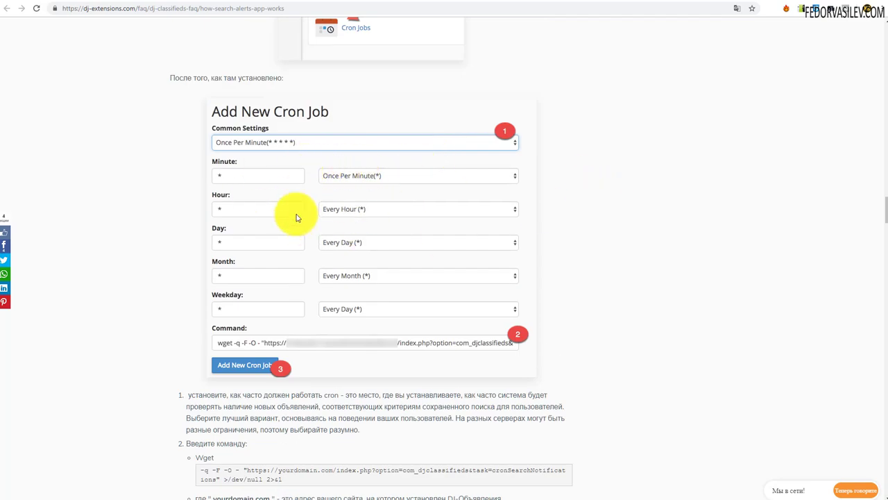
pyautogui.scroll(-1, 319, 153)
pyautogui.scroll(1, 343, 214)
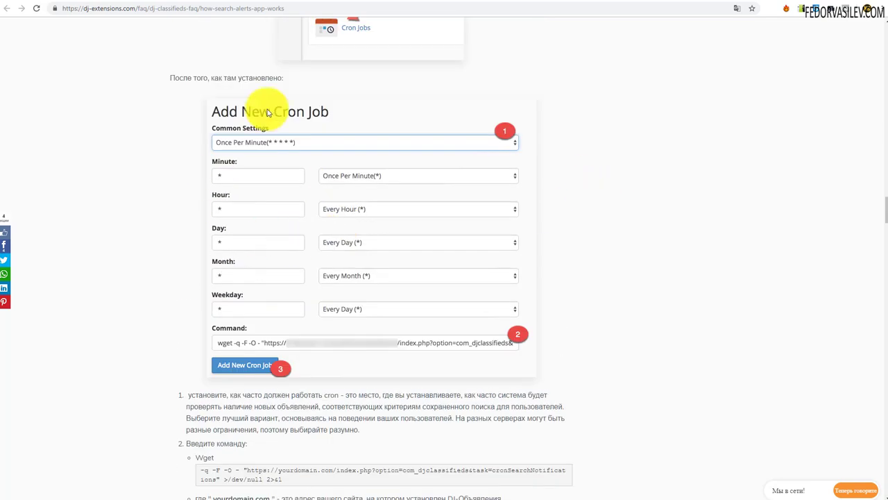
pyautogui.scroll(-2, 310, 252)
pyautogui.scroll(1, 271, 177)
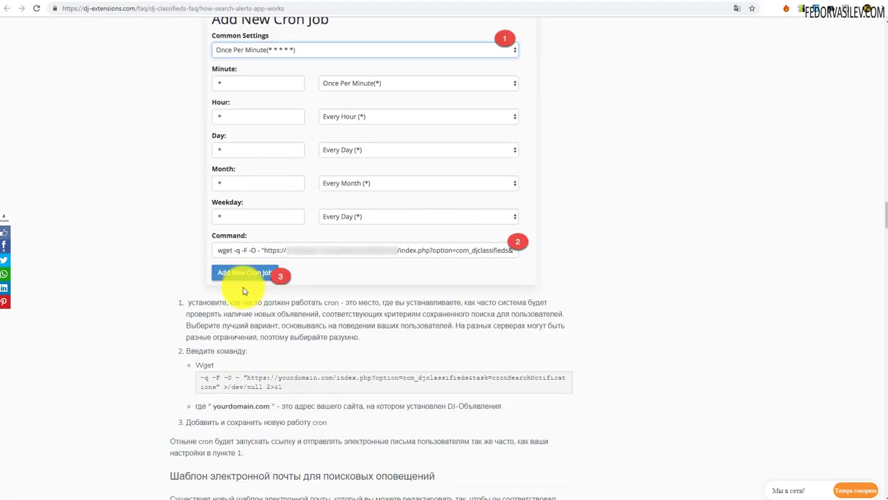
pyautogui.moveTo(292, 389); pyautogui.dragTo(200, 383)
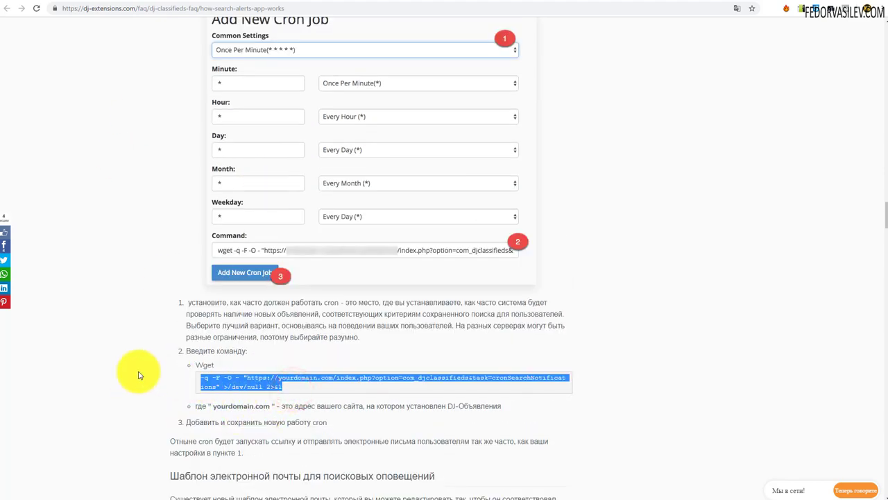
pyautogui.click(275, 384)
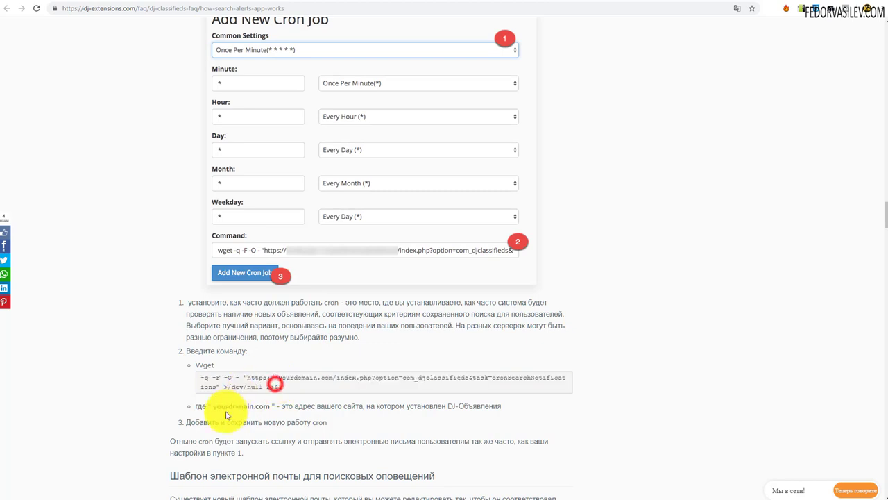
pyautogui.moveTo(204, 406)
pyautogui.mouseDown()
pyautogui.moveTo(278, 406)
pyautogui.moveTo(212, 406)
pyautogui.mouseUp()
pyautogui.click(247, 423)
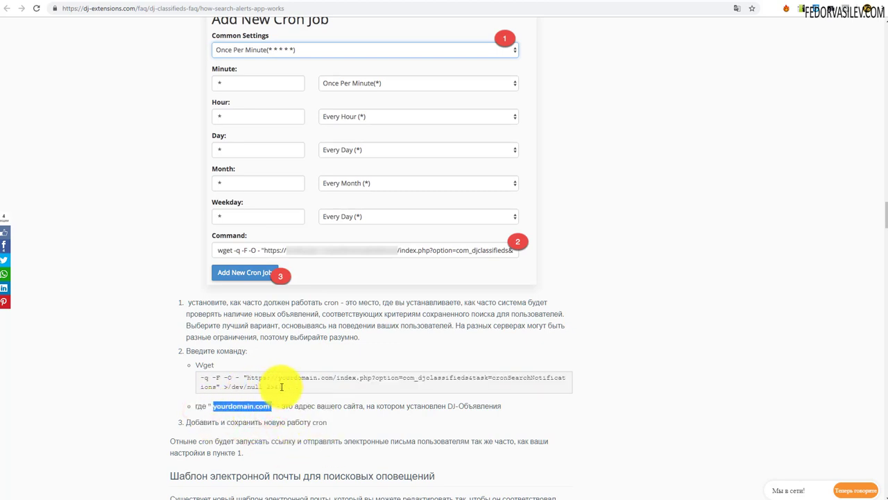
# - Copy the Wget cron command for cronSearchNotifications from the guide and paste it into a blank Notepad document
pyautogui.moveTo(283, 386); pyautogui.dragTo(201, 379)
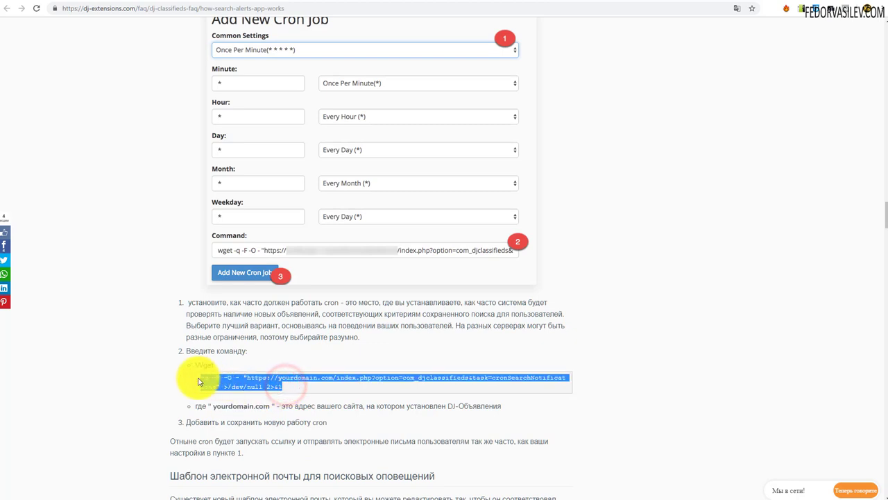
pyautogui.rightClick(226, 386)
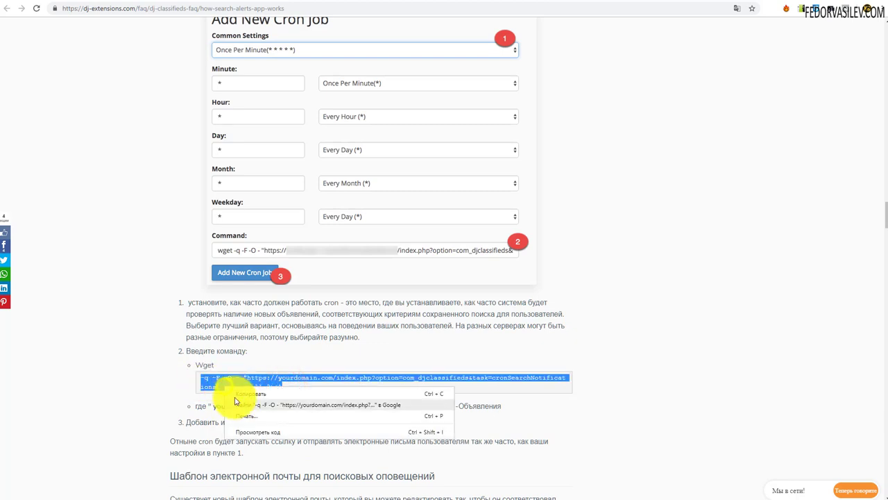
pyautogui.click(241, 392)
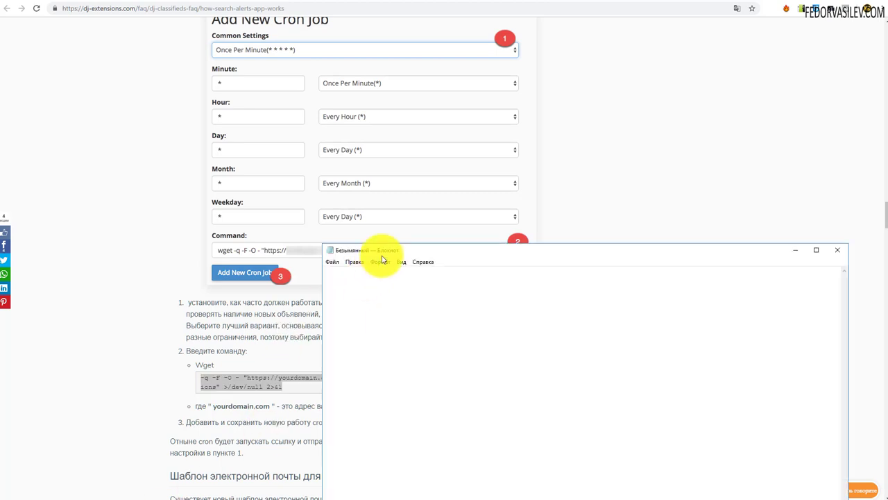
pyautogui.moveTo(382, 250); pyautogui.dragTo(241, 26)
pyautogui.rightClick(219, 120)
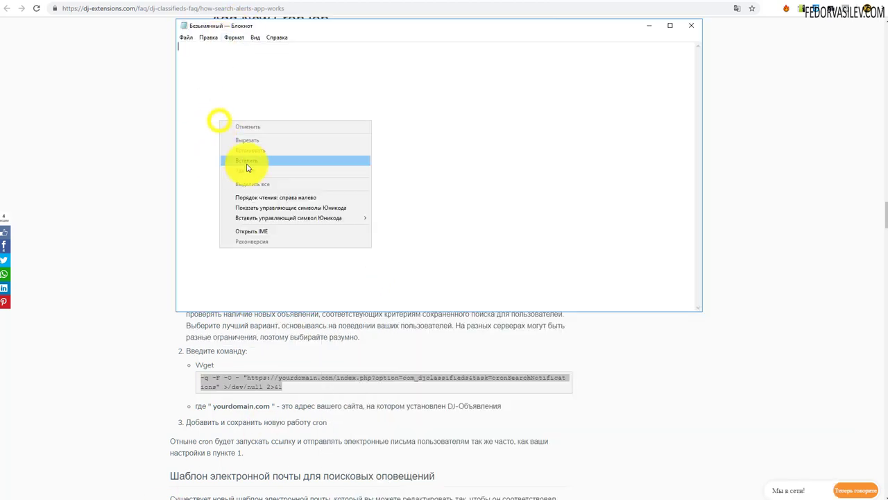
pyautogui.click(248, 162)
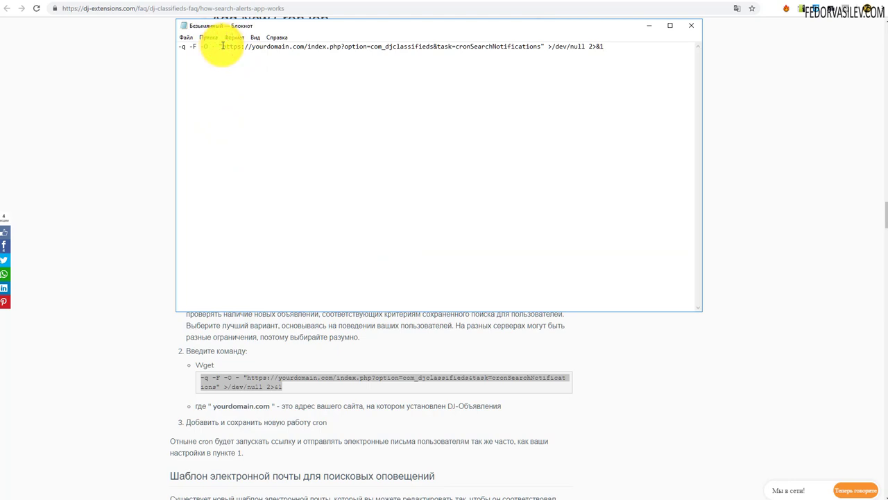
pyautogui.moveTo(222, 46); pyautogui.dragTo(306, 44)
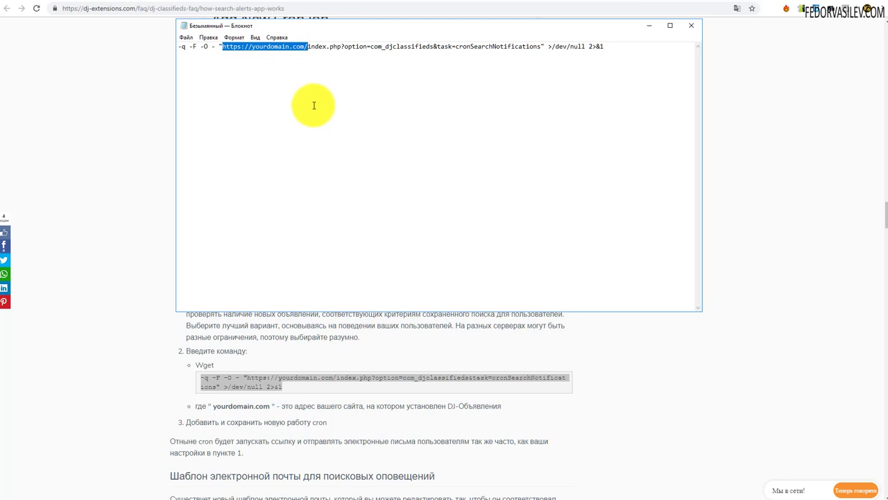
pyautogui.click(333, 154)
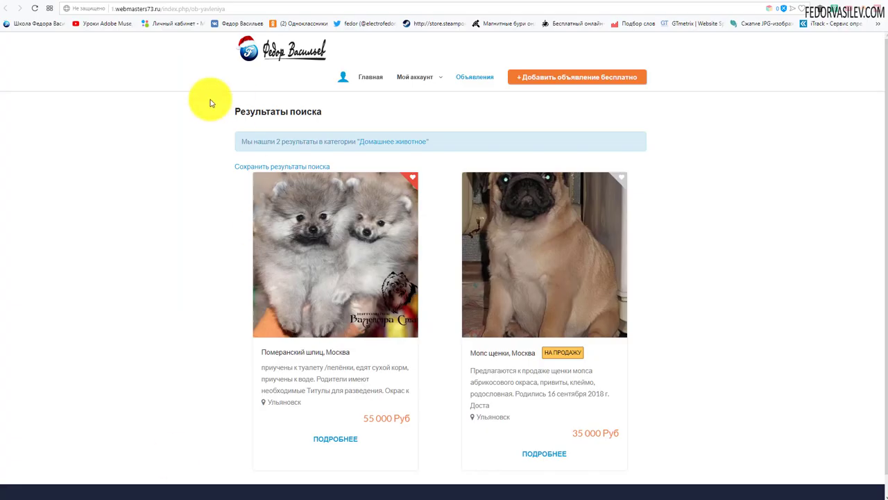
# - Copy the site's domain 1.webmasters73.ru from the browser's address of the search results page
pyautogui.click(148, 8)
pyautogui.click(142, 9)
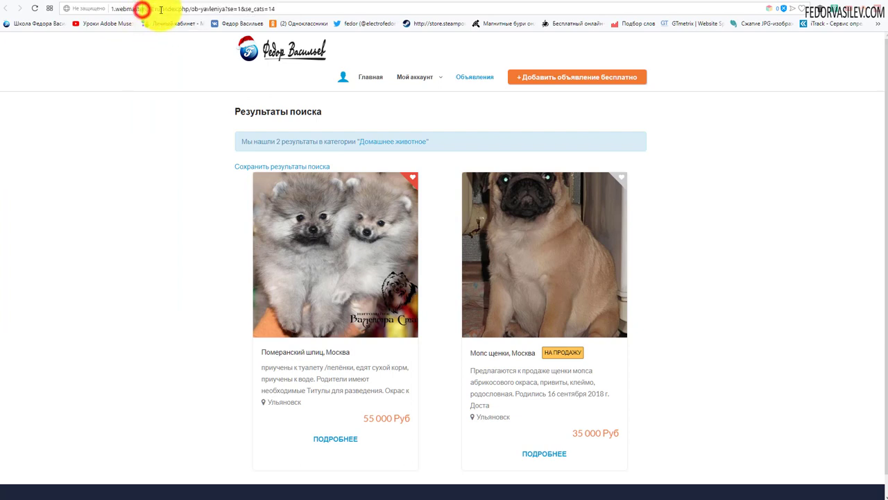
pyautogui.moveTo(160, 9); pyautogui.dragTo(99, 28)
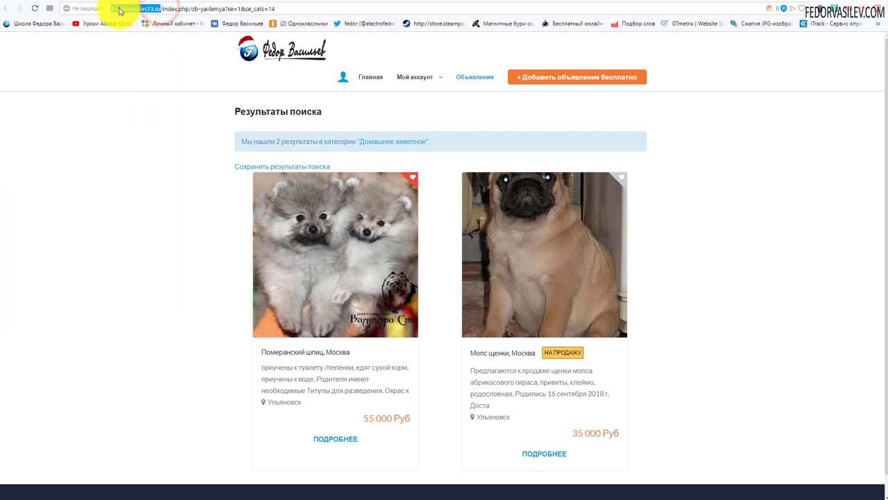
pyautogui.rightClick(114, 11)
pyautogui.click(137, 41)
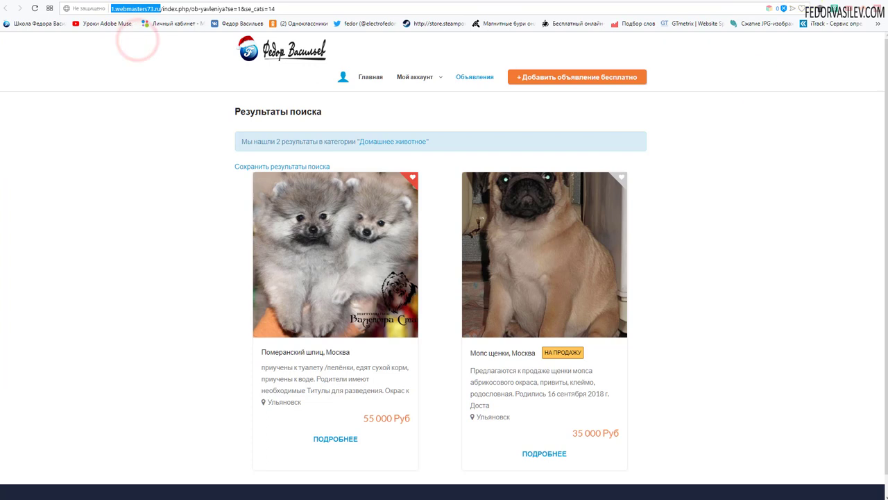
pyautogui.hotkey('alt', 'Tab')
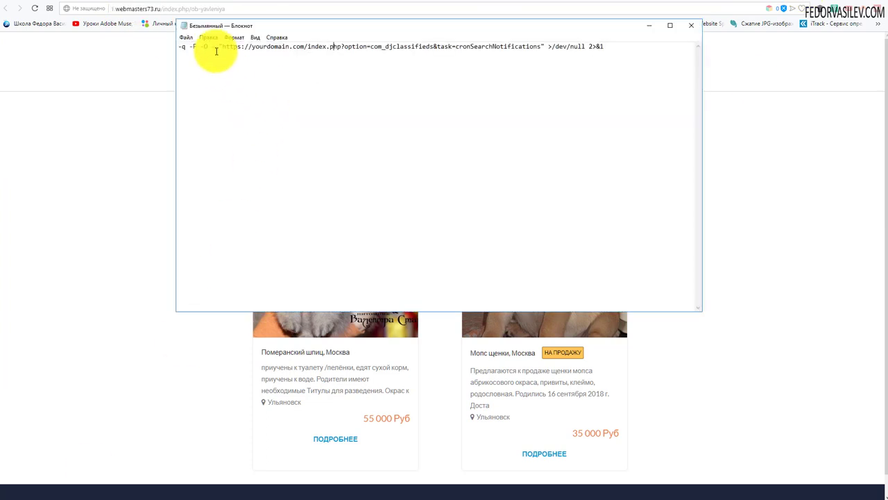
pyautogui.moveTo(223, 47); pyautogui.dragTo(303, 46)
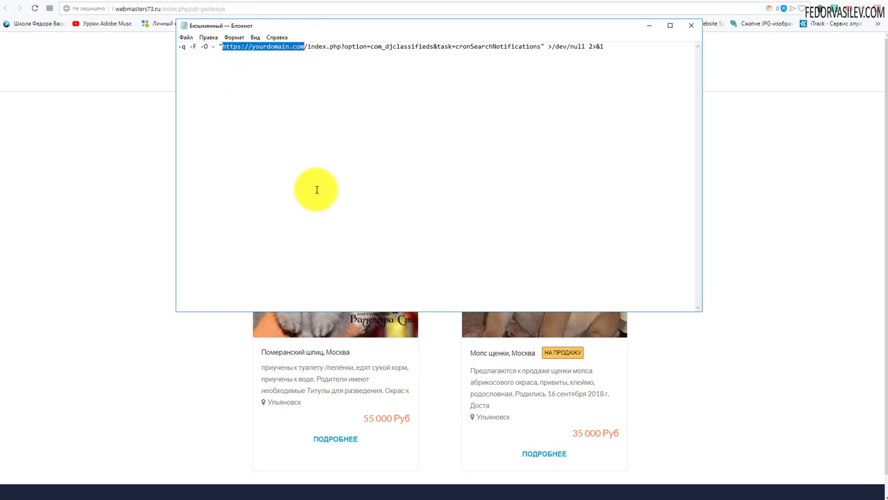
pyautogui.press('BackSpace')
pyautogui.hotkey('ctrl', 'v')
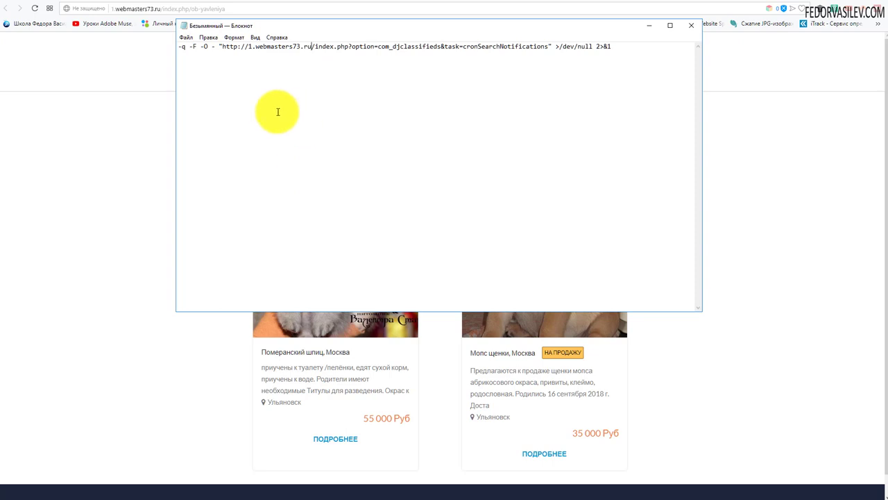
pyautogui.click(594, 30)
pyautogui.moveTo(594, 31); pyautogui.dragTo(215, 199)
pyautogui.click(329, 194)
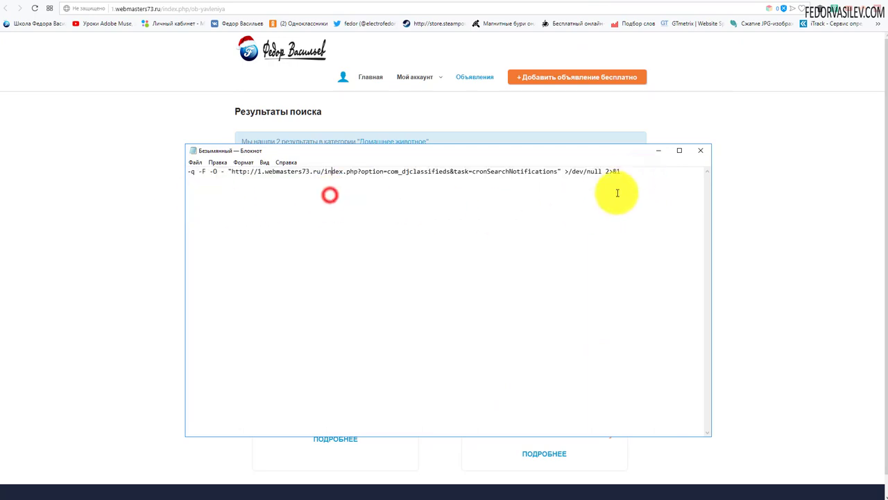
pyautogui.click(660, 150)
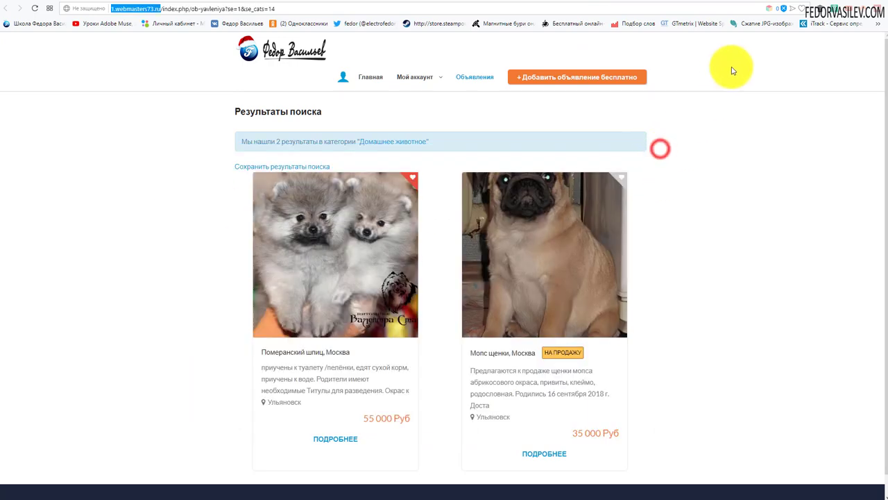
# - Switch to the hosting cPanel and open «Запланированные задания» in its advanced section
pyautogui.click(783, 4)
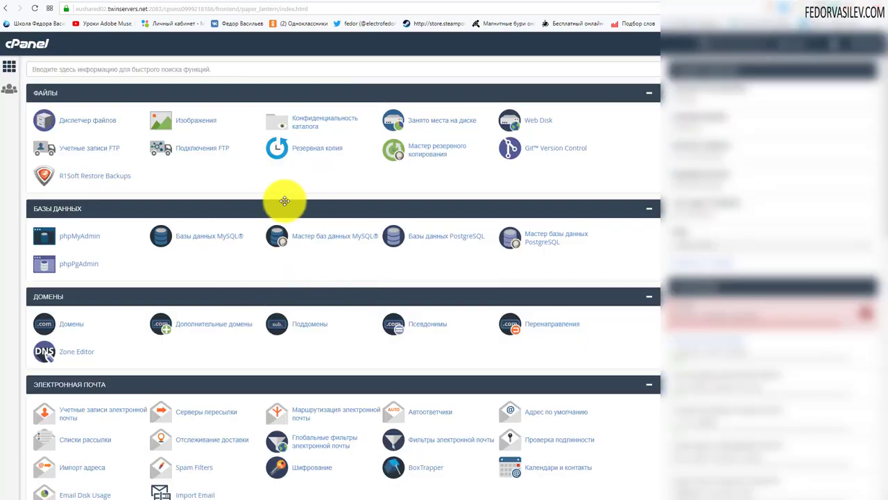
pyautogui.scroll(-5, 285, 201)
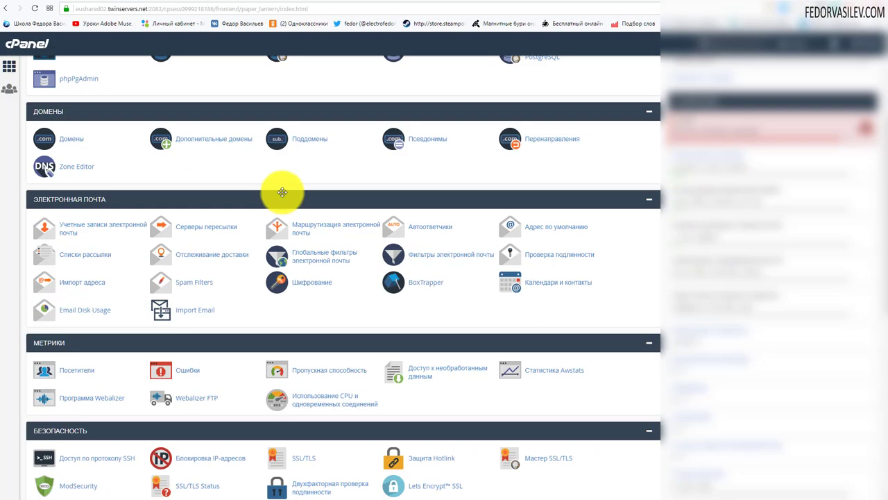
pyautogui.scroll(5, 229, 213)
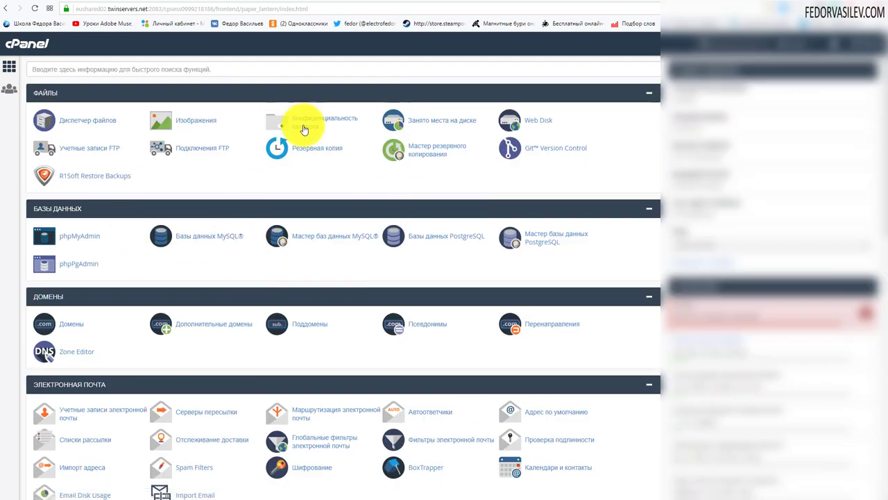
pyautogui.scroll(-8, 317, 139)
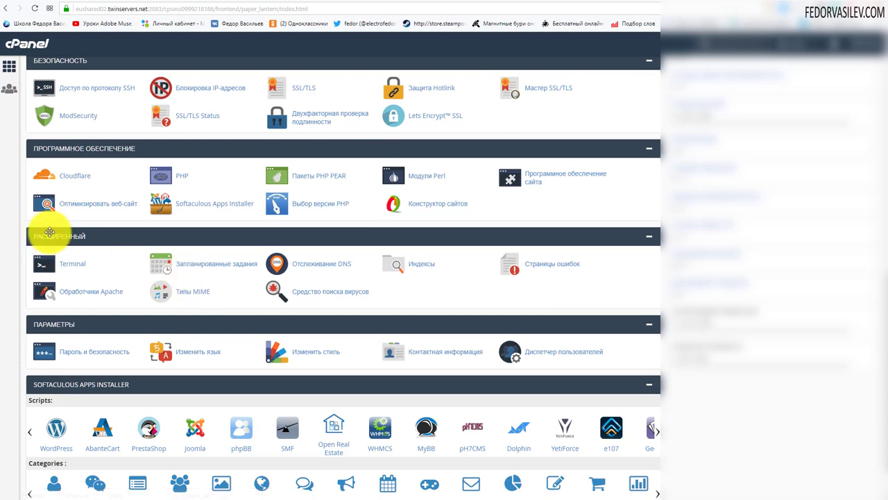
pyautogui.click(196, 262)
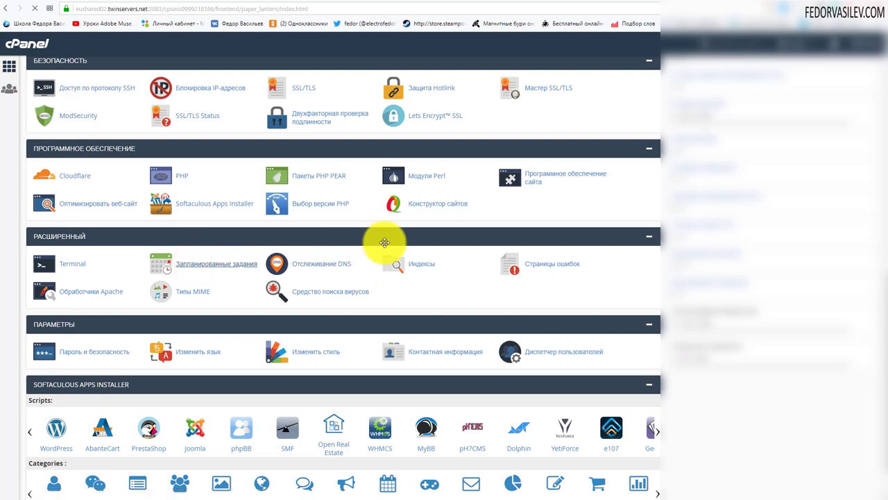
# - Copy the complete edited cronSearchNotifications command from Notepad and return to the cPanel cron page
pyautogui.hotkey('alt', 'Tab')
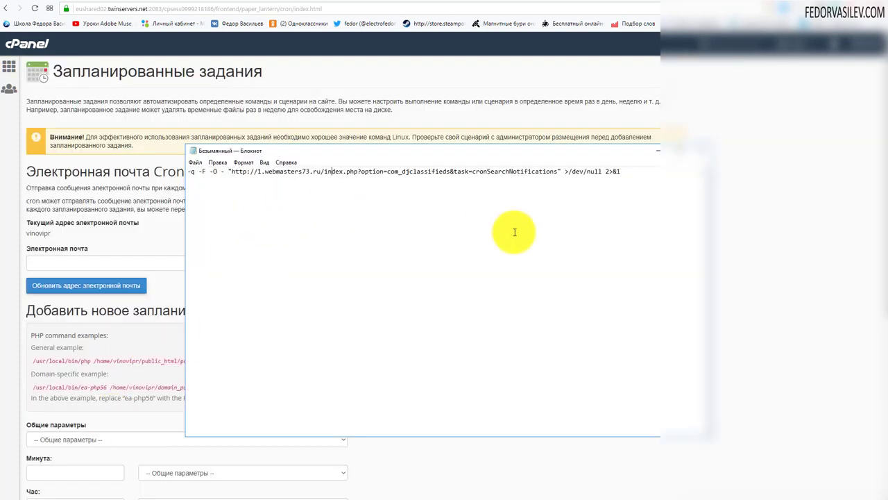
pyautogui.moveTo(641, 170); pyautogui.dragTo(192, 171)
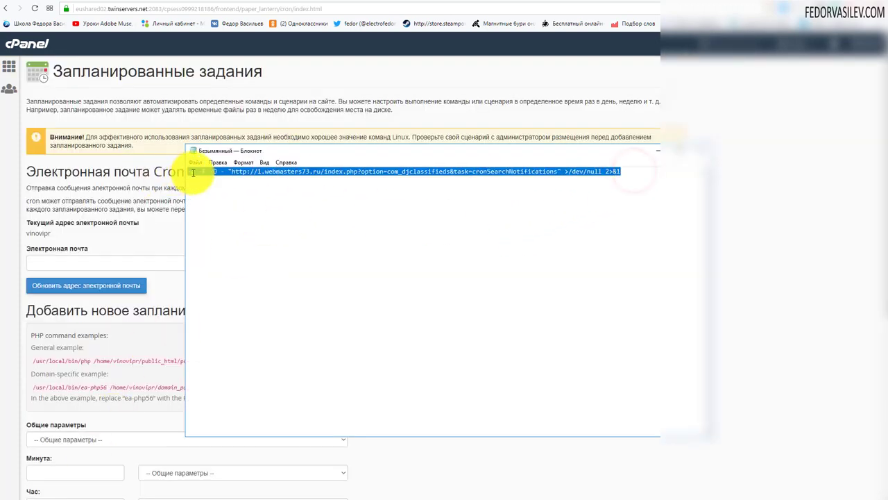
pyautogui.rightClick(193, 172)
pyautogui.click(220, 206)
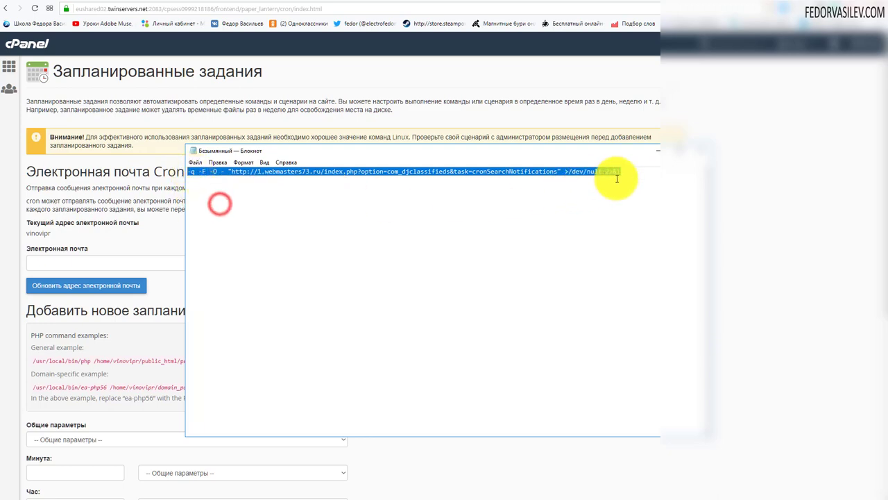
pyautogui.click(656, 143)
# - Set the new cron job's common schedule to «Раз в день (0 0 * * *)»
pyautogui.scroll(-4, 333, 228)
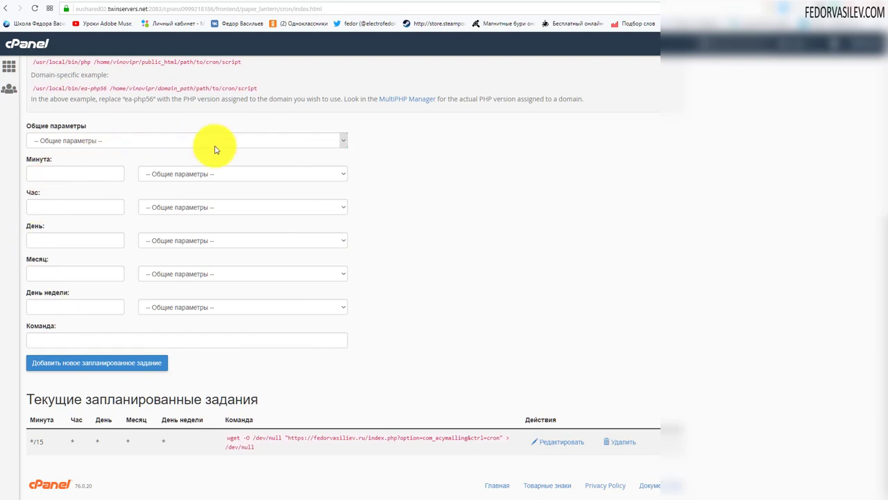
pyautogui.click(71, 140)
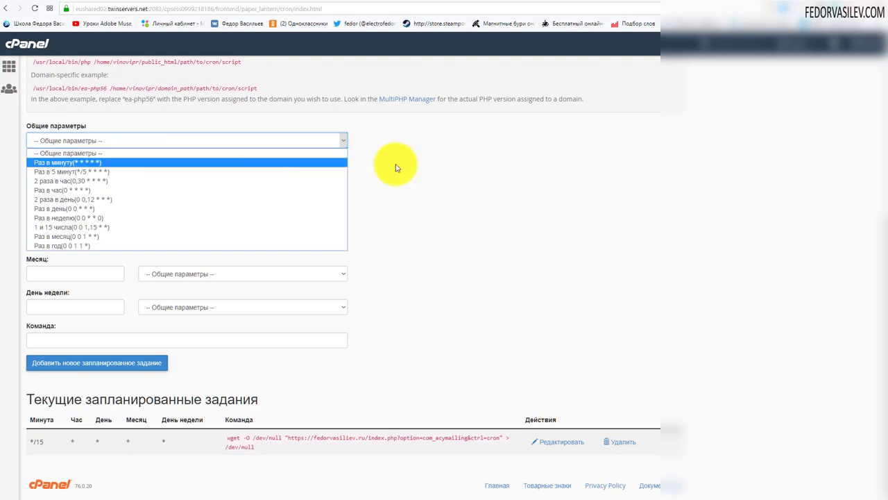
pyautogui.click(477, 161)
pyautogui.click(83, 140)
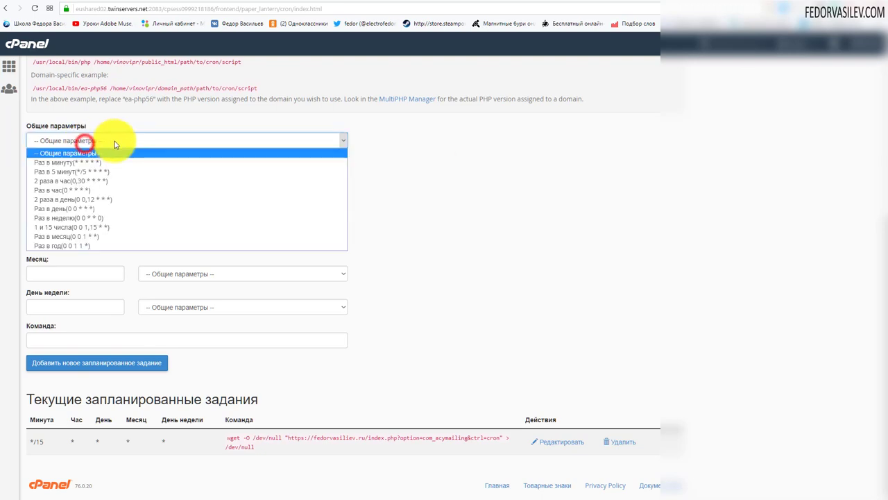
pyautogui.click(91, 210)
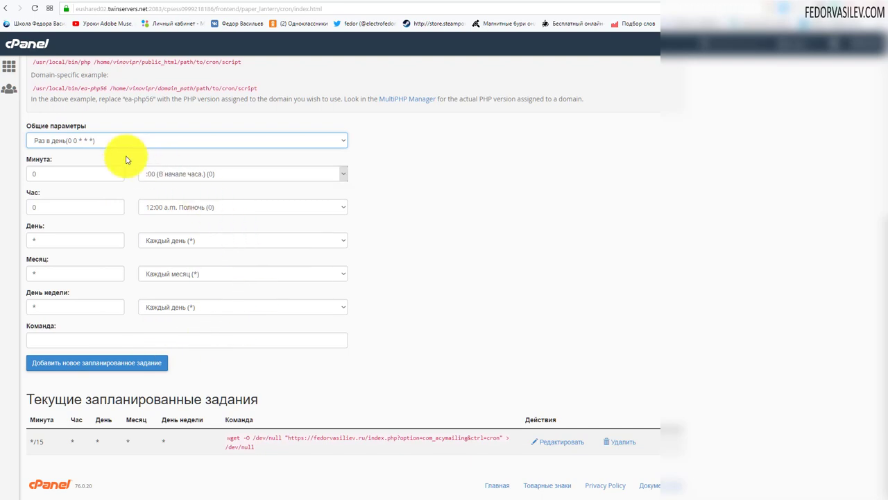
# - Enter the copied cronSearchNotifications command for the daily job and, after comparing it with the guide's example, add the scheduled job
pyautogui.rightClick(50, 340)
pyautogui.click(72, 408)
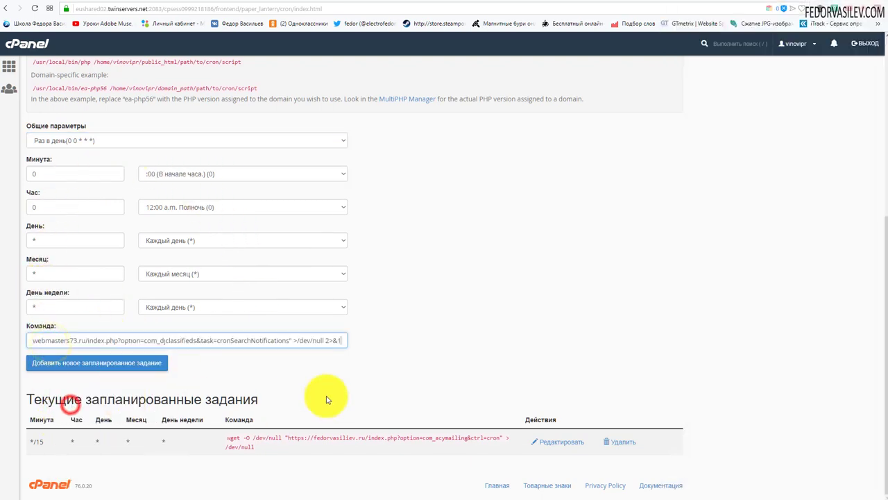
pyautogui.hotkey('alt', 'Tab')
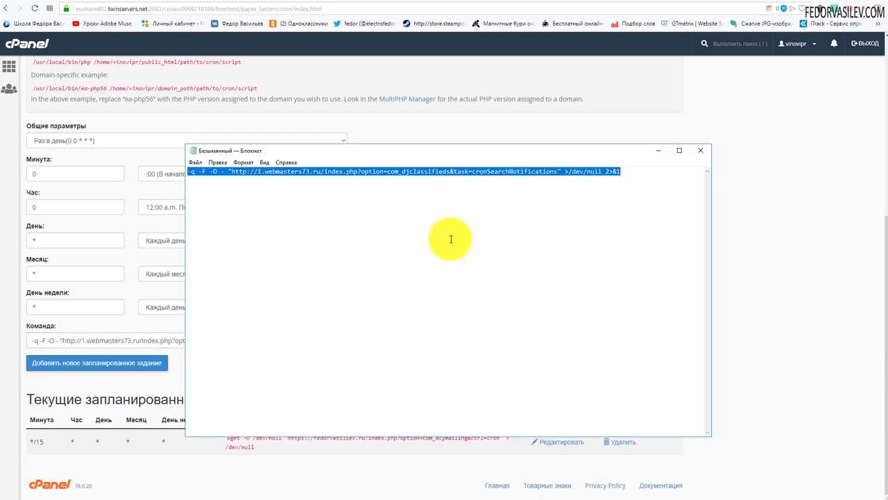
pyautogui.click(662, 149)
pyautogui.hotkey('alt', 'Tab')
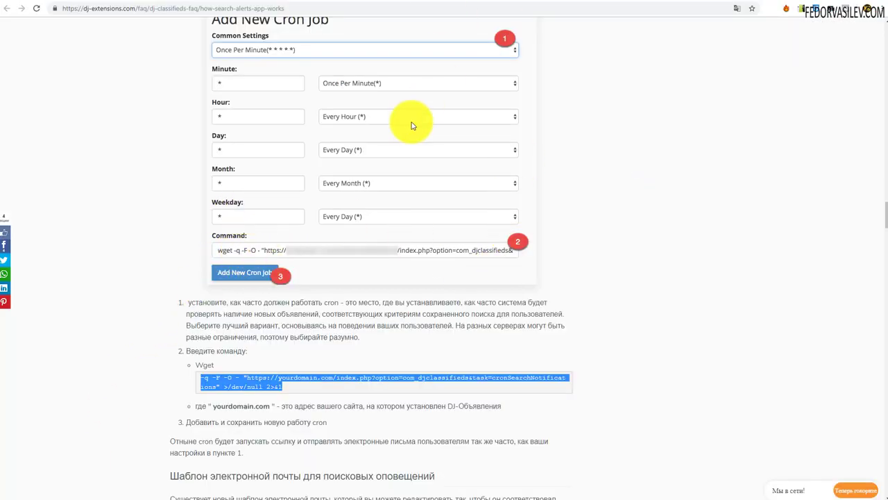
pyautogui.scroll(1, 412, 125)
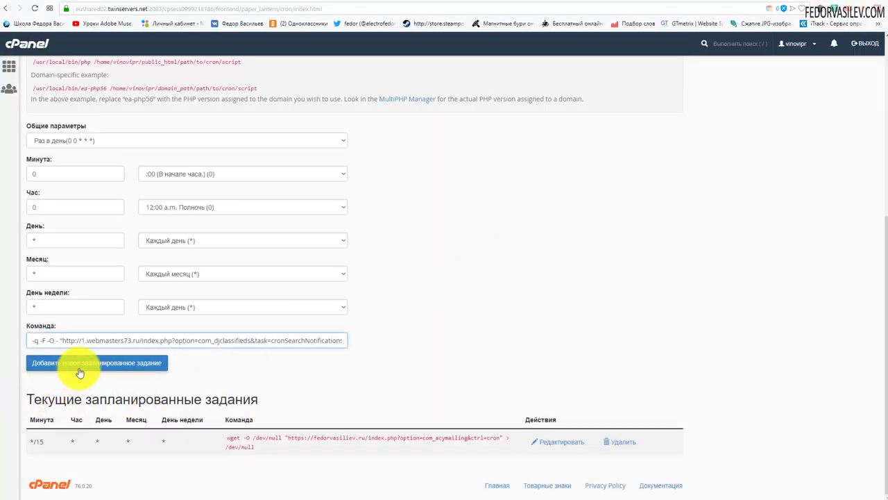
pyautogui.click(109, 363)
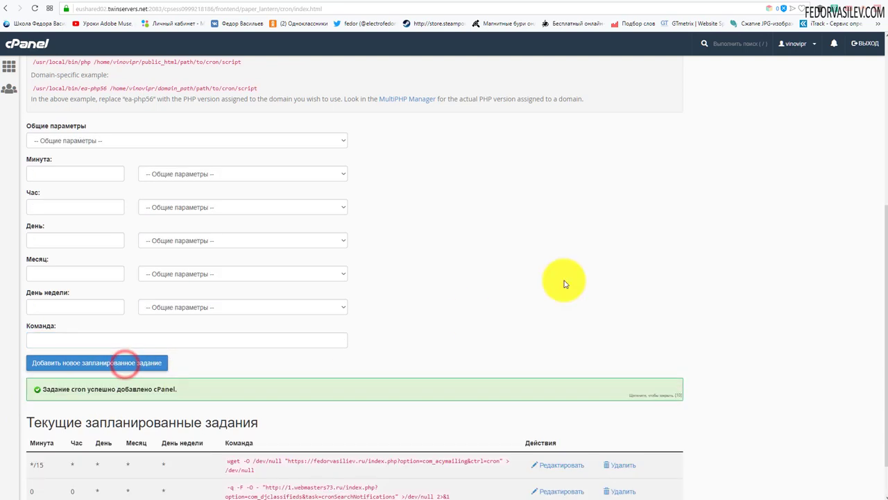
pyautogui.scroll(-2, 552, 254)
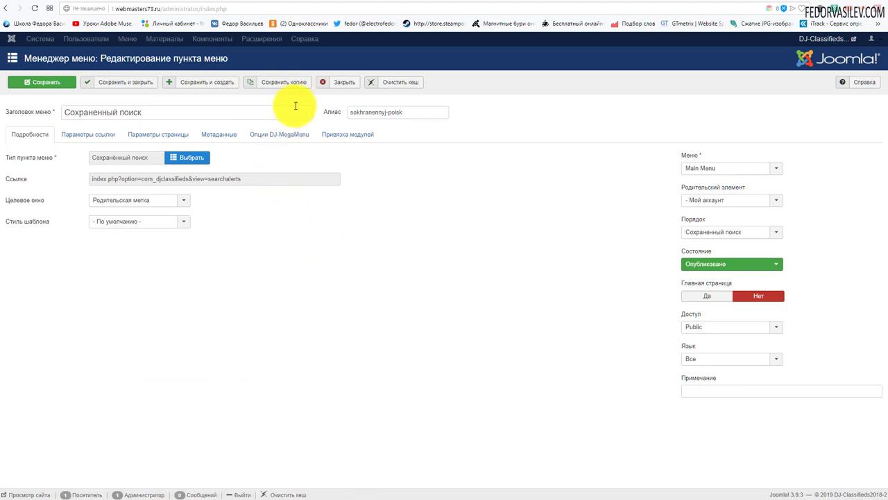
# - In the Joomla administrator, close the «Сохраненный поиск» menu item and open the DJ-Classifieds email templates
pyautogui.click(322, 84)
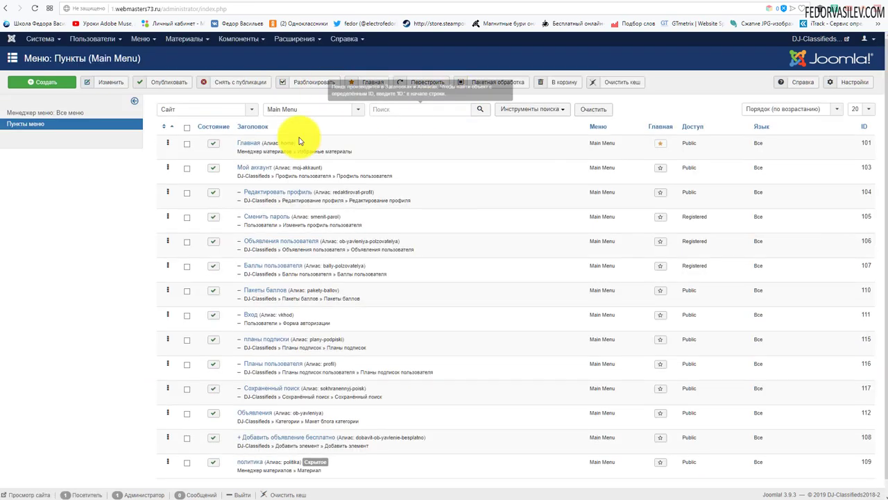
pyautogui.click(238, 38)
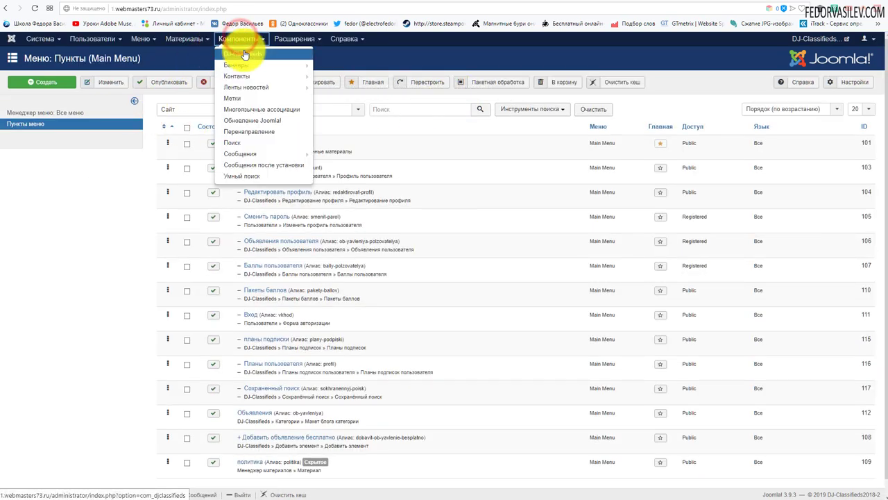
pyautogui.click(250, 55)
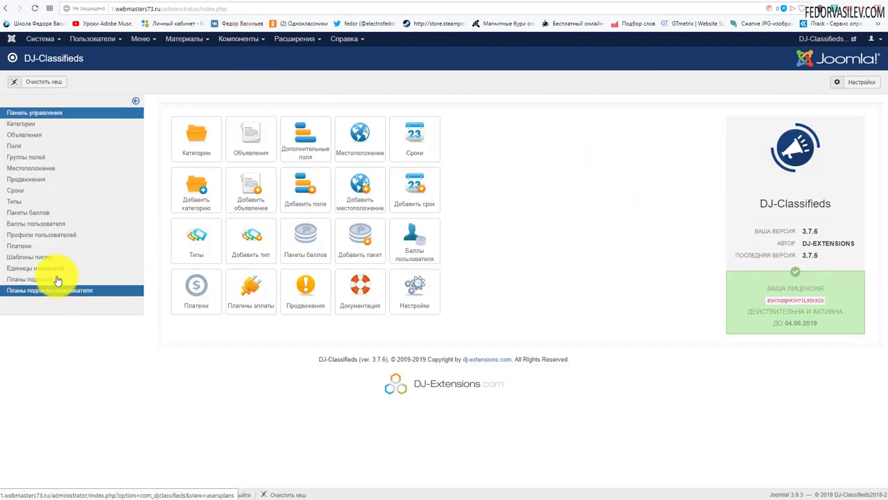
pyautogui.click(34, 256)
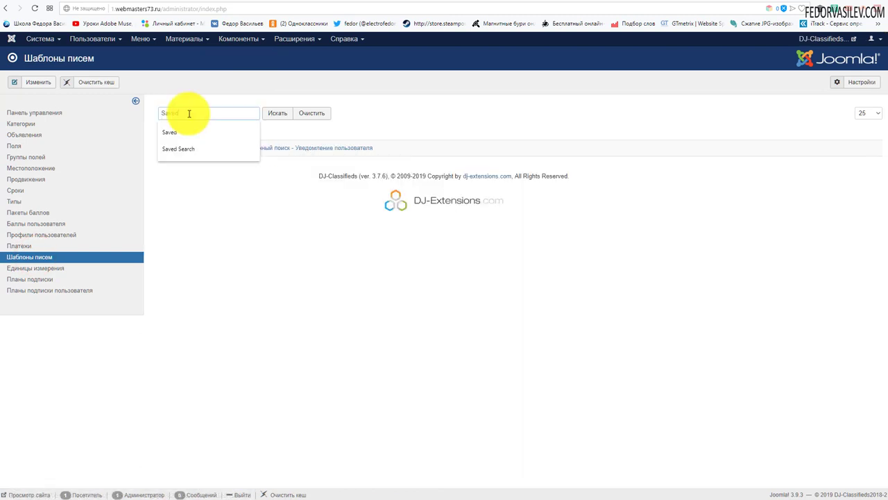
# - Open the «Сохранённый поиск - Уведомление пользователя» email template and examine its title and message content
pyautogui.click(443, 93)
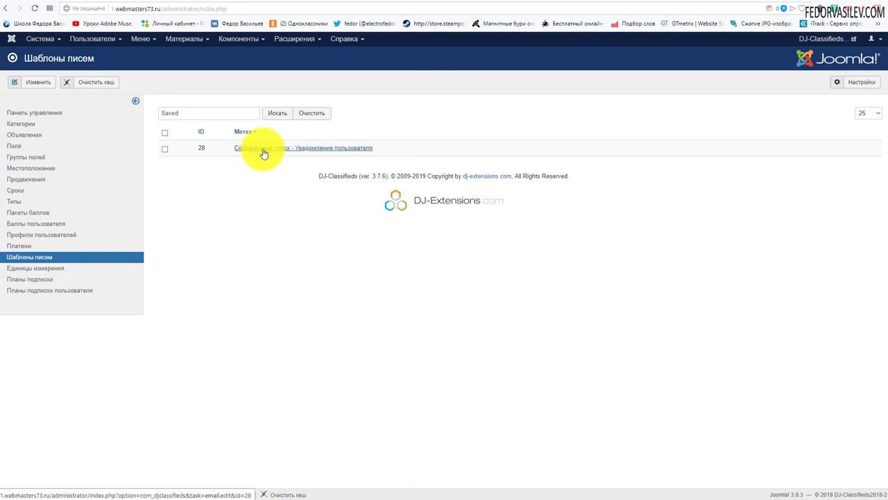
pyautogui.click(334, 149)
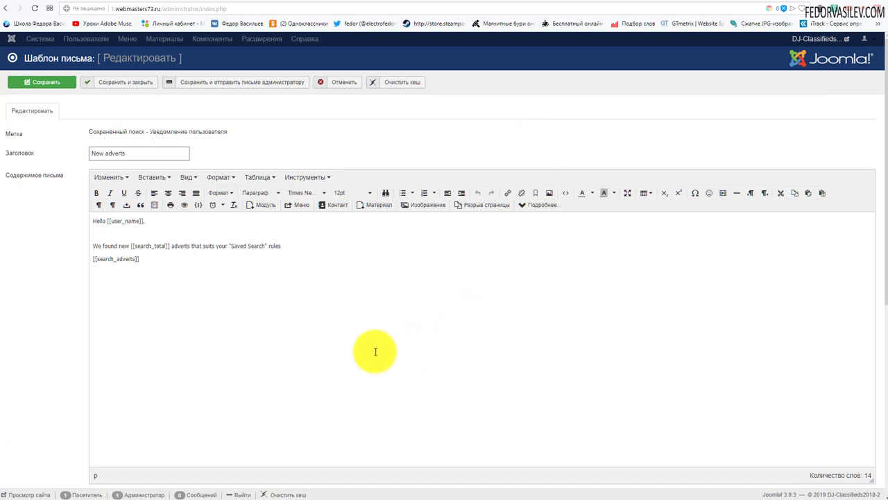
pyautogui.scroll(-2, 350, 319)
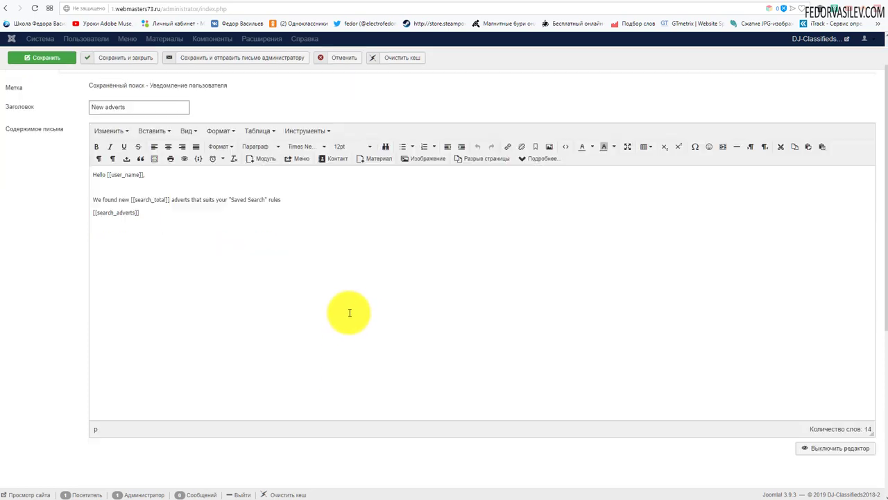
pyautogui.scroll(-3, 353, 310)
pyautogui.scroll(5, 353, 311)
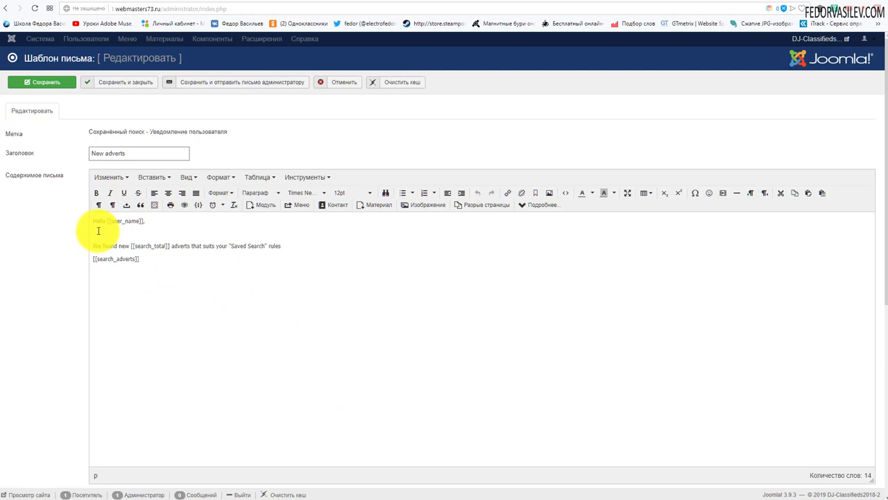
pyautogui.click(108, 155)
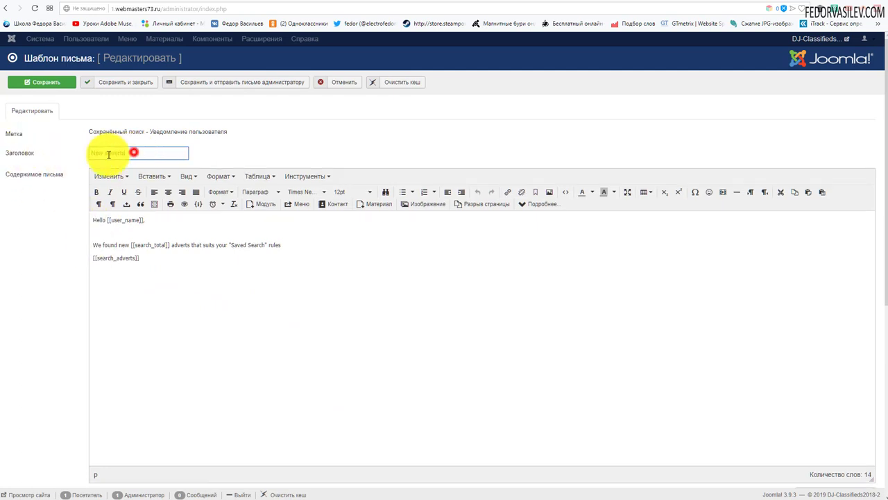
# - Examine the template's «New adverts» title and the greeting line with the [[user_name]] placeholder
pyautogui.tripleClick(109, 154)
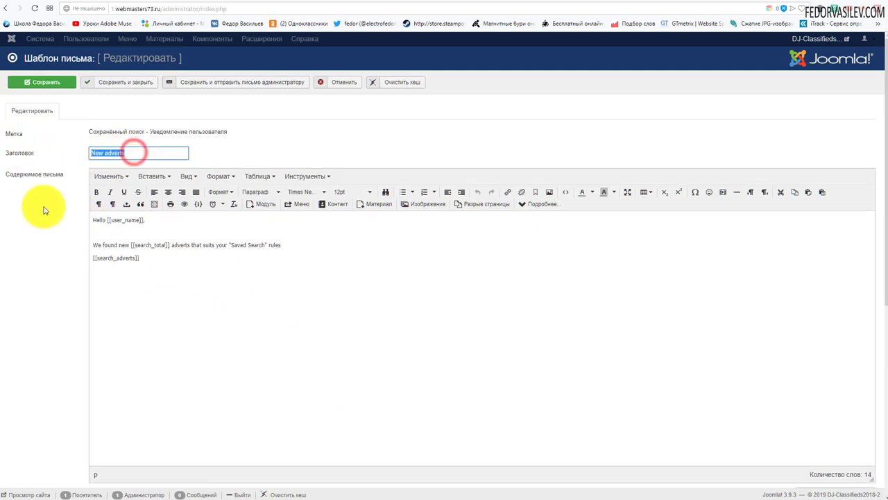
pyautogui.click(252, 141)
pyautogui.doubleClick(106, 221)
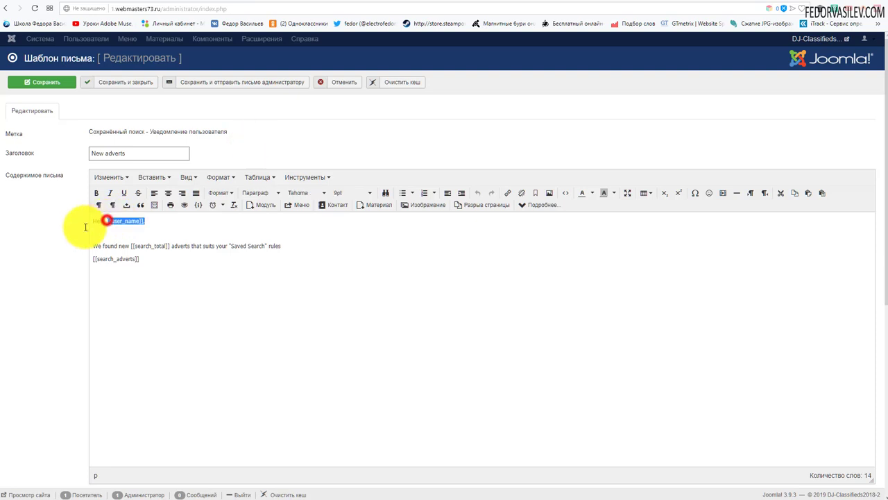
pyautogui.doubleClick(99, 221)
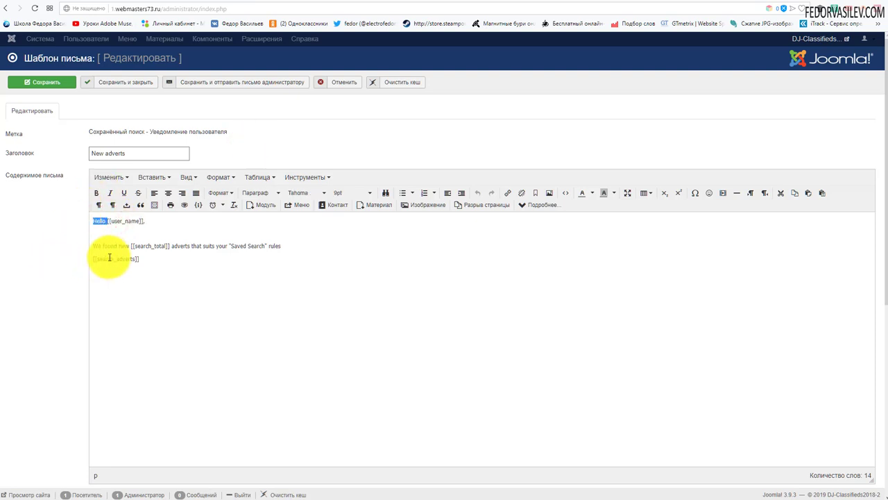
# - Go through the «We found new [[search_total]] adverts» sentence phrase by phrase and move it below the [[search_adverts]] placeholder
pyautogui.moveTo(129, 246); pyautogui.dragTo(90, 246)
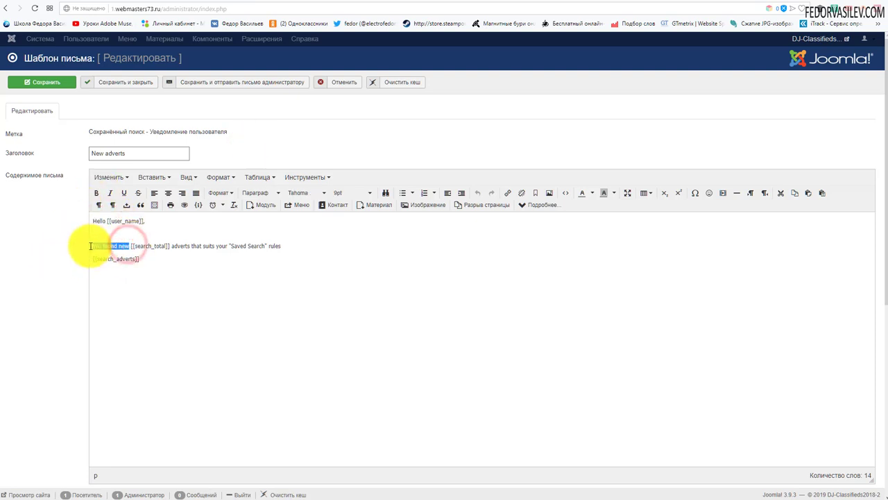
pyautogui.click(170, 246)
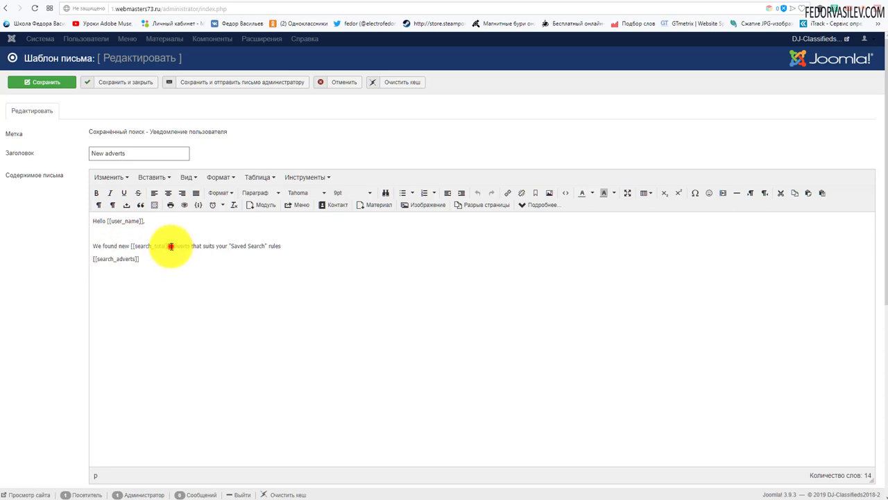
pyautogui.doubleClick(170, 246)
pyautogui.click(136, 246)
pyautogui.moveTo(173, 248); pyautogui.dragTo(283, 246)
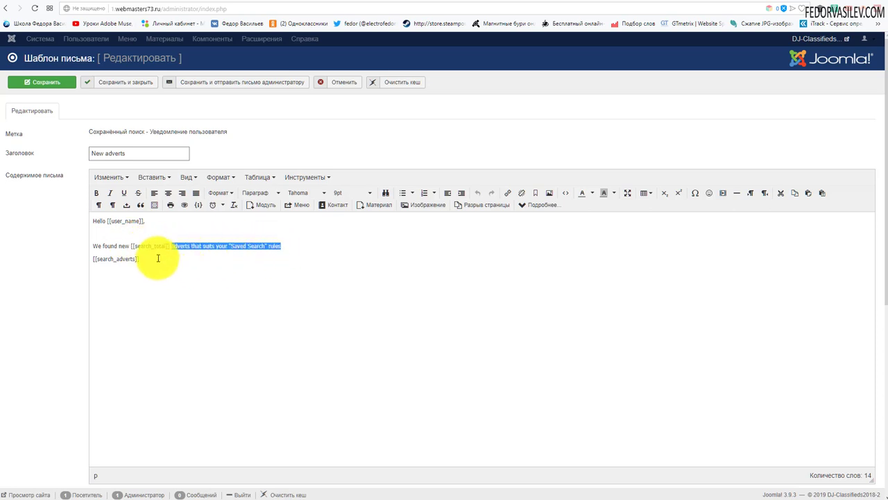
pyautogui.moveTo(146, 260); pyautogui.dragTo(69, 260)
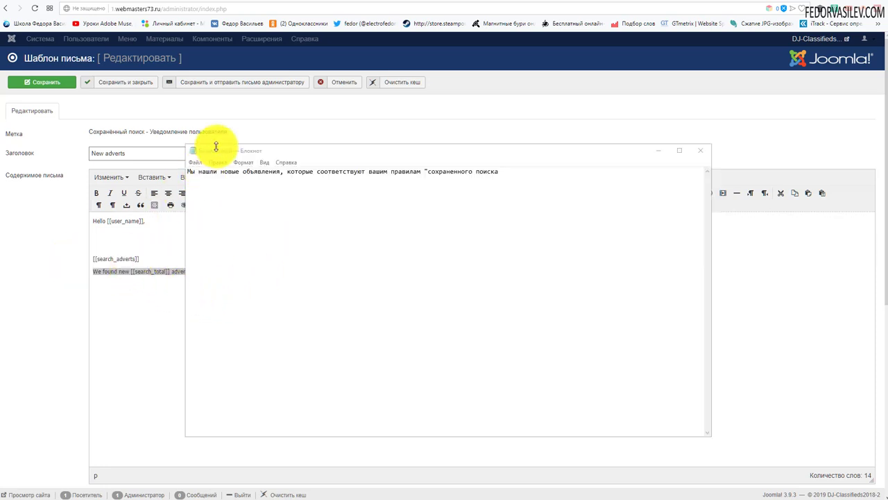
# - In Notepad, reposition the window and place the text cursor at the end of the Russian translation of the notification sentence
pyautogui.moveTo(215, 148); pyautogui.dragTo(247, 159)
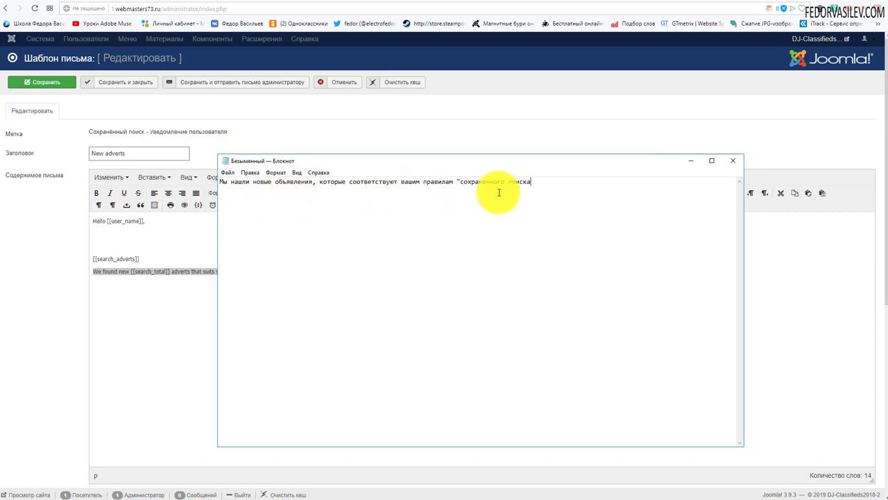
pyautogui.click(535, 185)
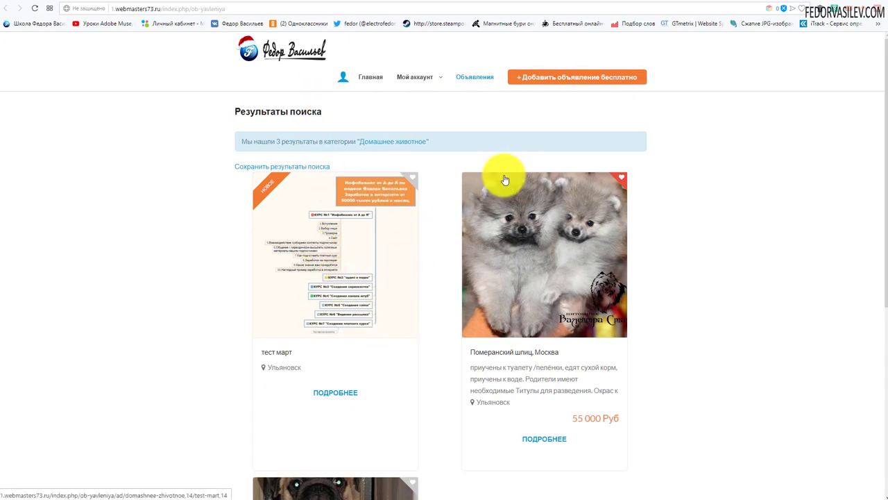
# - On the public site, examine the search results for the «Домашнее животное» category, from the save-results link through the listed adverts
pyautogui.click(414, 77)
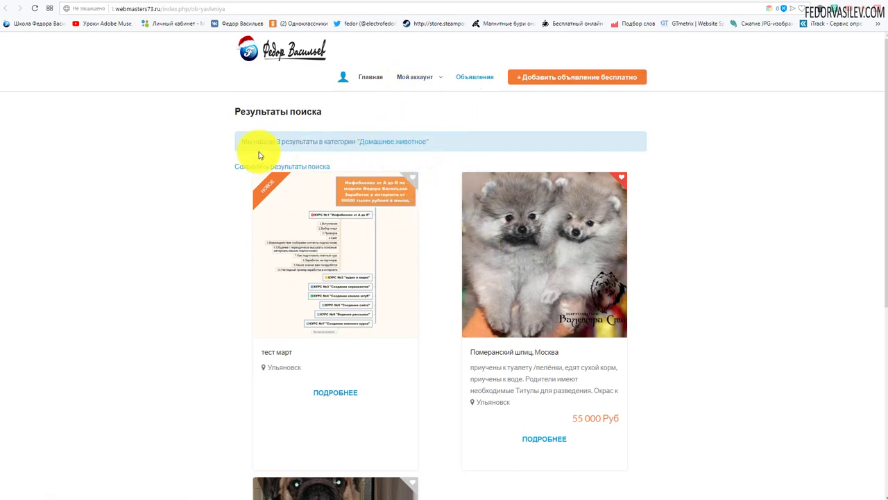
pyautogui.scroll(-3, 366, 169)
pyautogui.scroll(2, 396, 292)
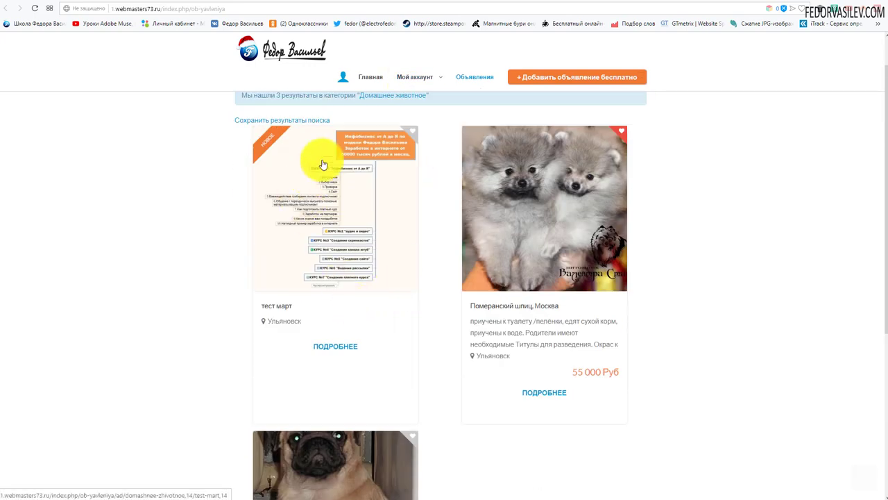
pyautogui.scroll(1, 301, 257)
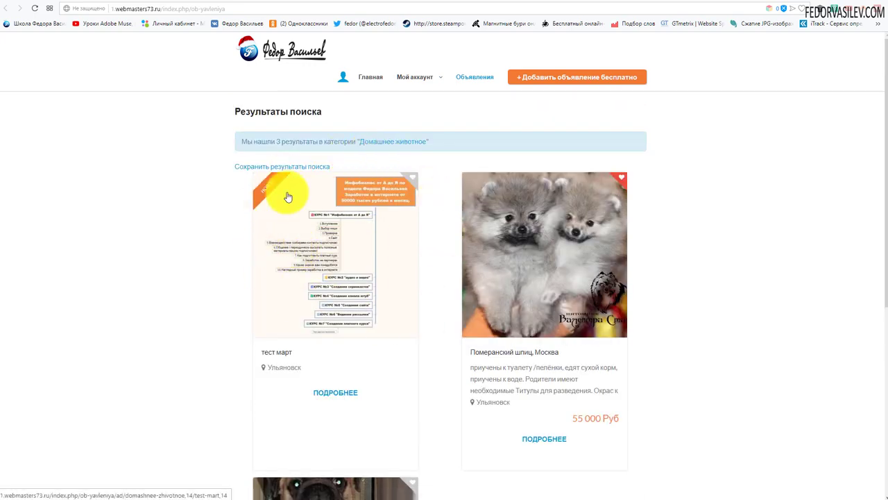
pyautogui.scroll(-4, 383, 209)
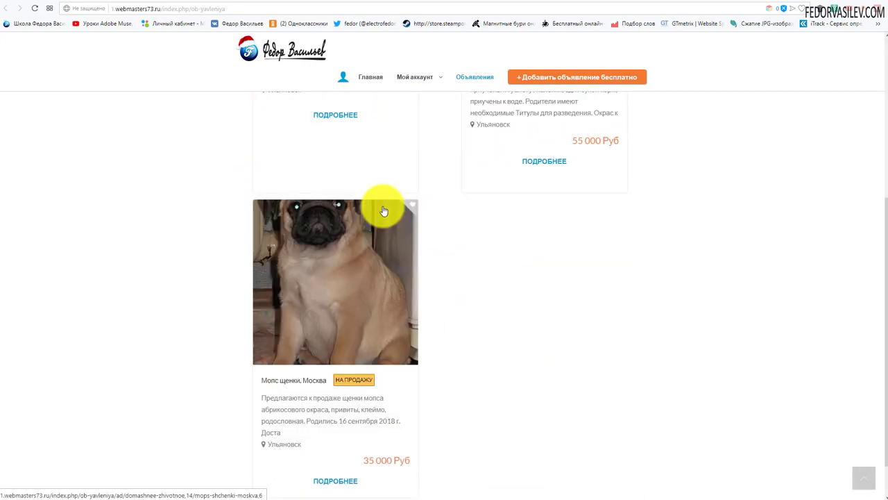
pyautogui.scroll(-1, 383, 210)
pyautogui.scroll(5, 383, 211)
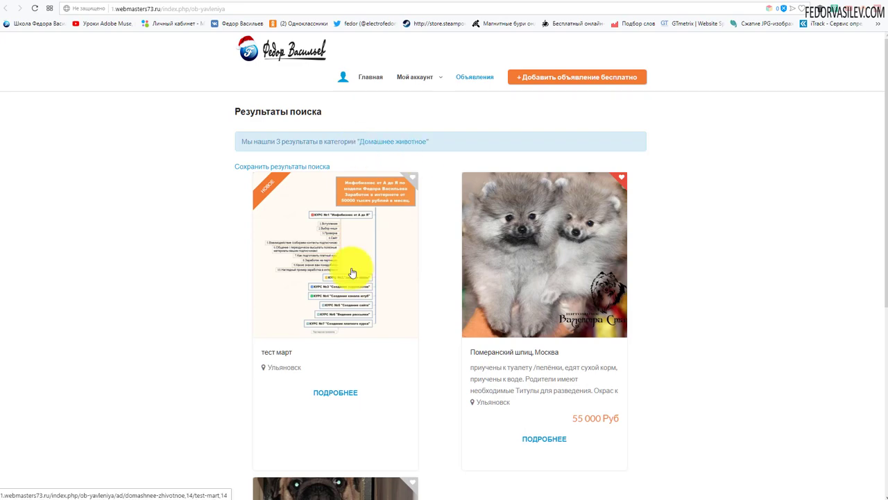
pyautogui.scroll(-5, 352, 272)
pyautogui.scroll(5, 352, 272)
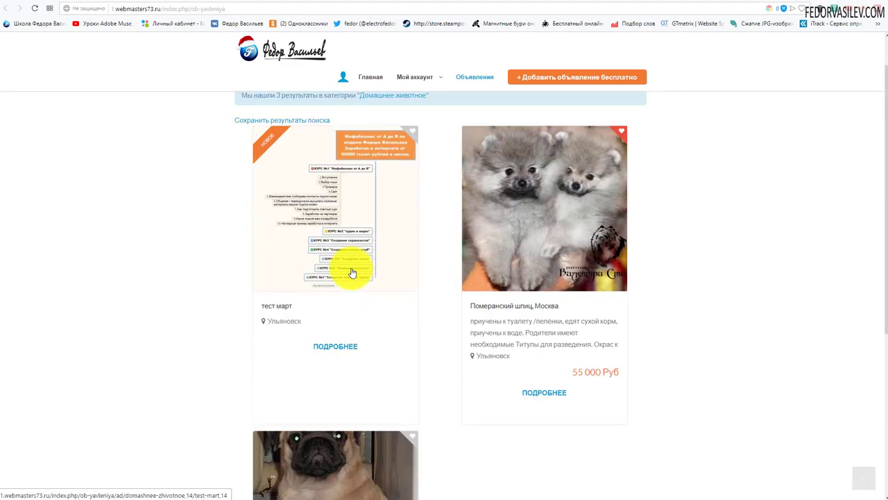